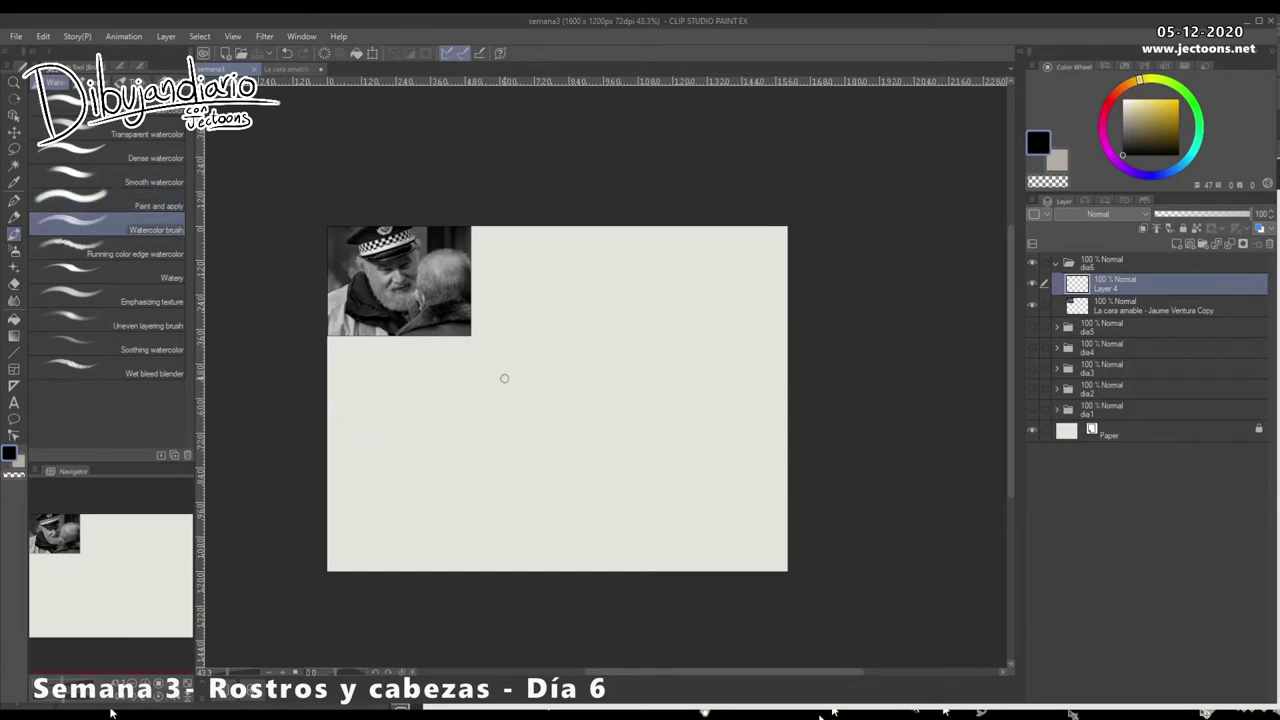
Step: Undo the last stroke and switch to the Oil paint brush
{"action": "key", "text": "ctrl+z"}
{"action": "left_click", "coordinate": [92, 82]}
{"action": "left_click", "coordinate": [135, 81]}
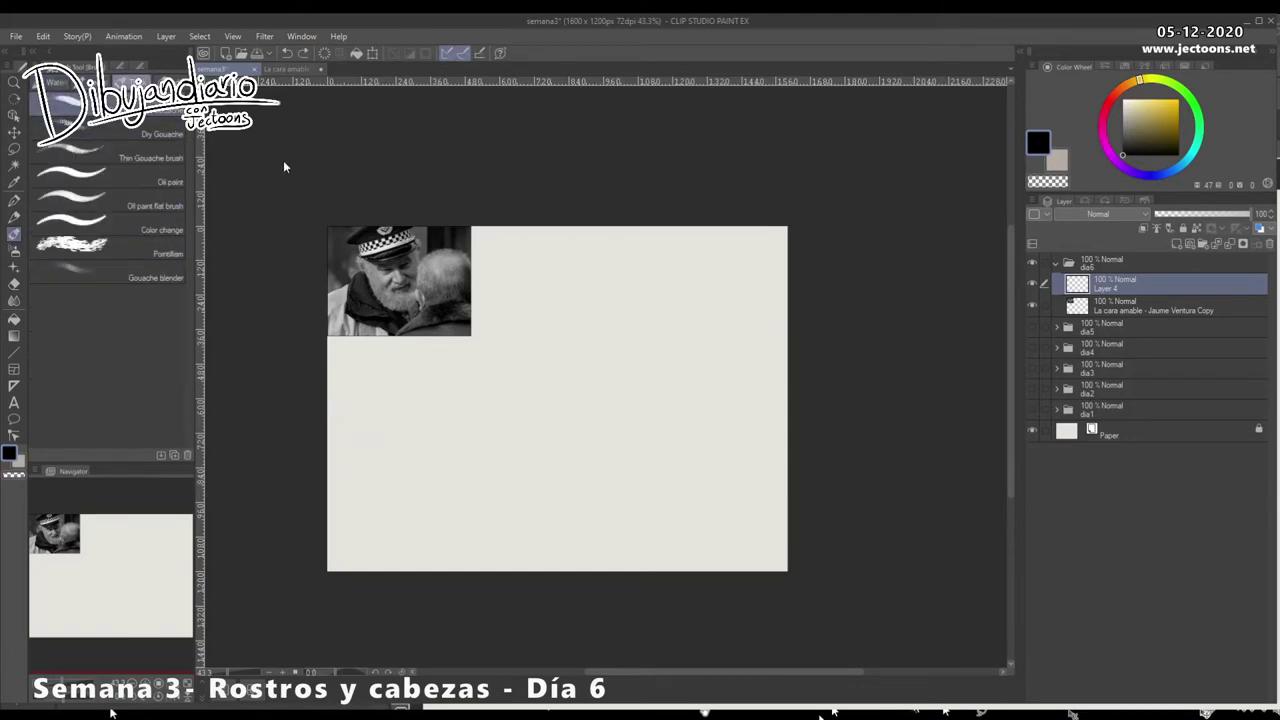
{"action": "left_click", "coordinate": [160, 178]}
{"action": "left_click_drag", "start_coordinate": [532, 404], "coordinate": [562, 415]}
{"action": "key", "text": "ctrl+z"}
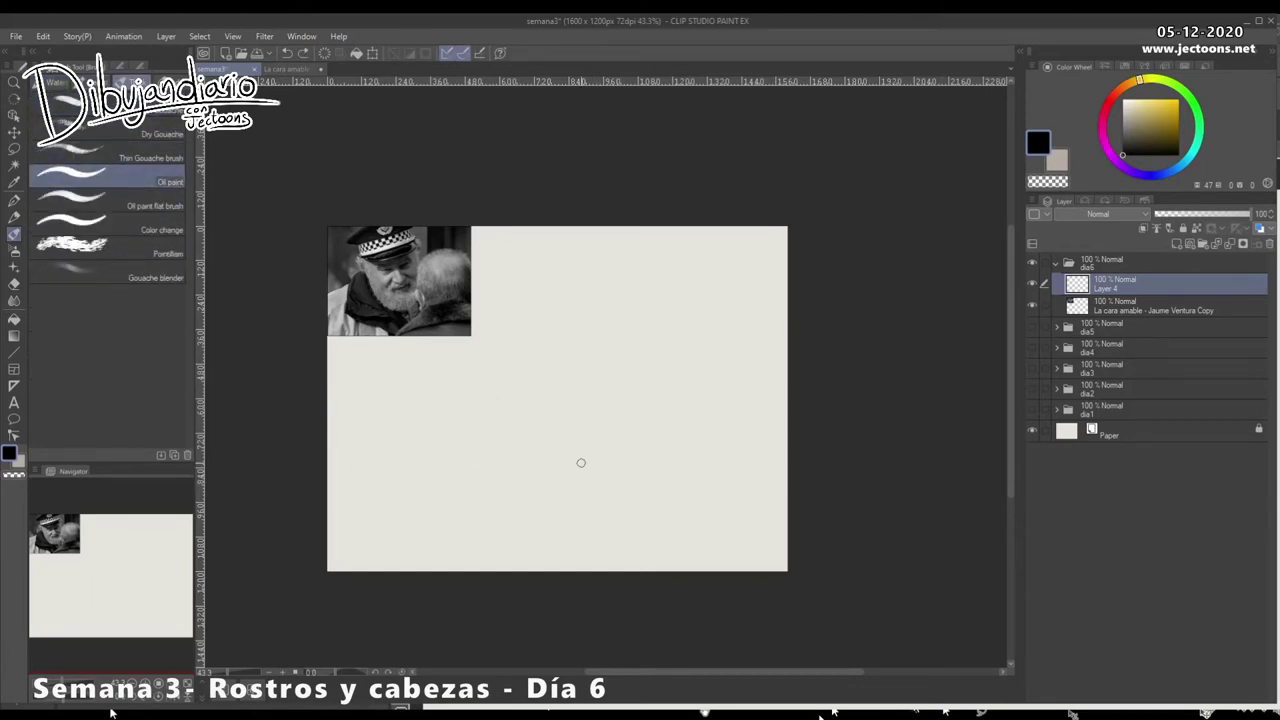
{"action": "left_click_drag", "start_coordinate": [648, 320], "coordinate": [568, 447]}
{"action": "mouse_move", "coordinate": [619, 327]}
{"action": "left_mouse_down"}
{"action": "mouse_move", "coordinate": [612, 407]}
{"action": "mouse_move", "coordinate": [643, 374]}
{"action": "mouse_move", "coordinate": [640, 400]}
{"action": "left_mouse_up"}
{"action": "key", "text": "ctrl+z"}
{"action": "key", "text": "ctrl+z"}
{"action": "key", "text": "ctrl+z"}
Step: Mix a light peach skin tone and block in the officer's tilted oval face to the right below the reference photo
{"action": "key", "text": "ctrl+space"}
{"action": "left_click_drag", "start_coordinate": [607, 415], "coordinate": [636, 402]}
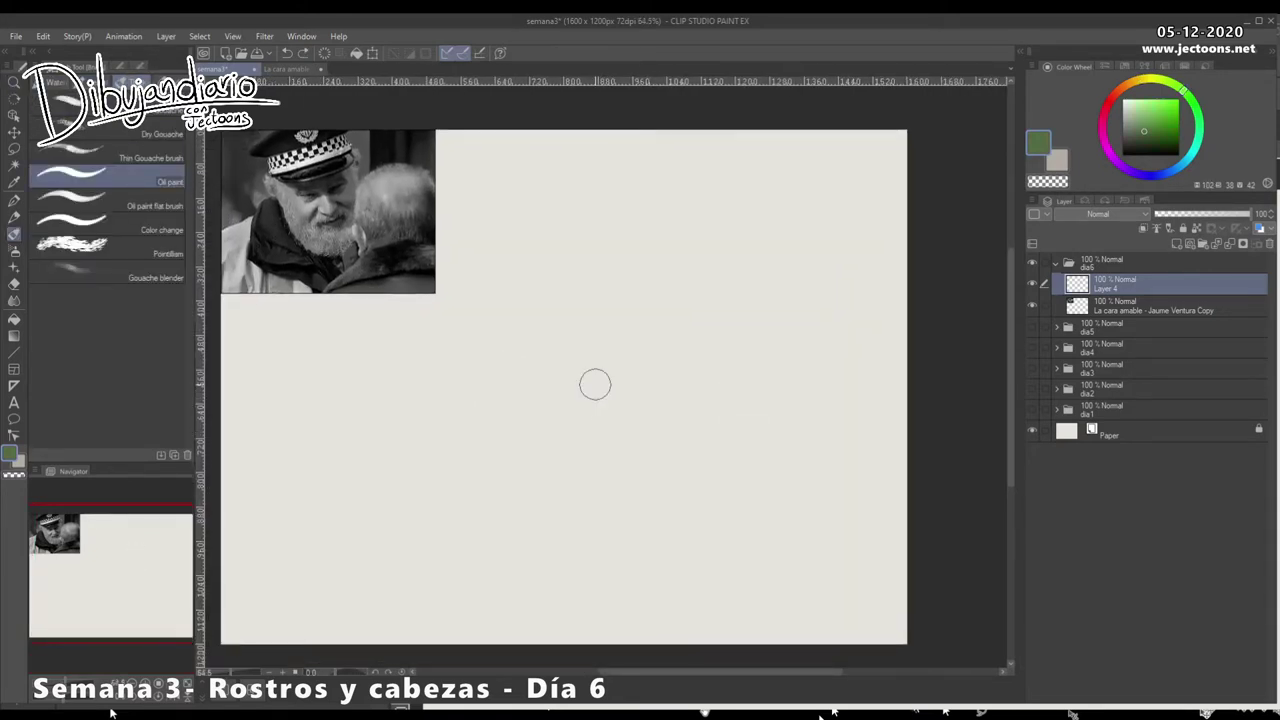
{"action": "left_click", "coordinate": [1148, 117]}
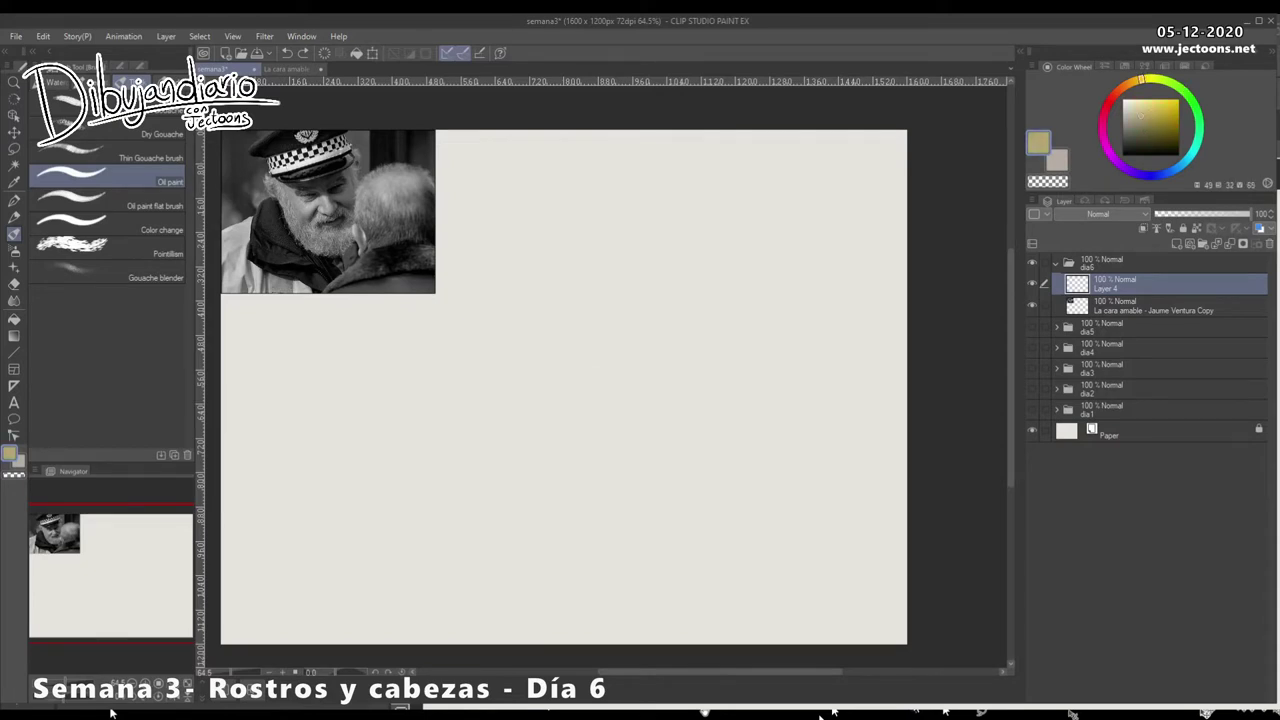
{"action": "mouse_move", "coordinate": [1140, 116]}
{"action": "left_mouse_down"}
{"action": "mouse_move", "coordinate": [1144, 132]}
{"action": "mouse_move", "coordinate": [1130, 109]}
{"action": "left_mouse_up"}
{"action": "left_click", "coordinate": [1127, 85]}
{"action": "left_click", "coordinate": [1135, 115]}
{"action": "left_click", "coordinate": [1139, 80]}
{"action": "left_click", "coordinate": [1127, 84]}
{"action": "mouse_move", "coordinate": [590, 325]}
{"action": "left_mouse_down"}
{"action": "mouse_move", "coordinate": [541, 353]}
{"action": "mouse_move", "coordinate": [556, 386]}
{"action": "mouse_move", "coordinate": [520, 387]}
{"action": "mouse_move", "coordinate": [580, 410]}
{"action": "mouse_move", "coordinate": [602, 350]}
{"action": "mouse_move", "coordinate": [616, 353]}
{"action": "mouse_move", "coordinate": [597, 328]}
{"action": "mouse_move", "coordinate": [623, 394]}
{"action": "mouse_move", "coordinate": [579, 435]}
{"action": "mouse_move", "coordinate": [612, 438]}
{"action": "mouse_move", "coordinate": [568, 425]}
{"action": "mouse_move", "coordinate": [575, 443]}
{"action": "mouse_move", "coordinate": [543, 390]}
{"action": "mouse_move", "coordinate": [568, 454]}
{"action": "mouse_move", "coordinate": [595, 360]}
{"action": "mouse_move", "coordinate": [562, 322]}
{"action": "mouse_move", "coordinate": [518, 343]}
{"action": "mouse_move", "coordinate": [556, 313]}
{"action": "mouse_move", "coordinate": [534, 408]}
{"action": "mouse_move", "coordinate": [563, 463]}
{"action": "mouse_move", "coordinate": [512, 341]}
{"action": "mouse_move", "coordinate": [583, 308]}
{"action": "mouse_move", "coordinate": [505, 333]}
{"action": "mouse_move", "coordinate": [499, 310]}
{"action": "mouse_move", "coordinate": [566, 288]}
{"action": "mouse_move", "coordinate": [517, 317]}
{"action": "mouse_move", "coordinate": [582, 292]}
{"action": "mouse_move", "coordinate": [602, 253]}
{"action": "mouse_move", "coordinate": [582, 240]}
{"action": "mouse_move", "coordinate": [524, 256]}
{"action": "mouse_move", "coordinate": [492, 284]}
{"action": "mouse_move", "coordinate": [518, 296]}
{"action": "mouse_move", "coordinate": [544, 256]}
{"action": "mouse_move", "coordinate": [579, 258]}
{"action": "mouse_move", "coordinate": [463, 303]}
{"action": "mouse_move", "coordinate": [495, 273]}
{"action": "mouse_move", "coordinate": [607, 237]}
{"action": "mouse_move", "coordinate": [506, 268]}
{"action": "mouse_move", "coordinate": [547, 240]}
{"action": "mouse_move", "coordinate": [470, 294]}
{"action": "mouse_move", "coordinate": [522, 290]}
{"action": "mouse_move", "coordinate": [509, 290]}
{"action": "mouse_move", "coordinate": [585, 240]}
{"action": "mouse_move", "coordinate": [471, 294]}
{"action": "mouse_move", "coordinate": [512, 287]}
{"action": "mouse_move", "coordinate": [500, 320]}
{"action": "mouse_move", "coordinate": [560, 294]}
{"action": "mouse_move", "coordinate": [522, 330]}
{"action": "mouse_move", "coordinate": [595, 318]}
{"action": "mouse_move", "coordinate": [520, 340]}
{"action": "mouse_move", "coordinate": [580, 307]}
{"action": "mouse_move", "coordinate": [490, 337]}
{"action": "mouse_move", "coordinate": [482, 352]}
{"action": "mouse_move", "coordinate": [510, 346]}
{"action": "mouse_move", "coordinate": [508, 392]}
{"action": "mouse_move", "coordinate": [545, 463]}
{"action": "left_mouse_up"}
Step: Paint the officer's tilted cap in black above the face, keeping its lower edge clean against the skin
{"action": "left_click", "coordinate": [1123, 155]}
{"action": "left_click", "coordinate": [541, 383], "text": "alt"}
{"action": "left_click", "coordinate": [582, 310], "text": "alt"}
Step: Paint the officer's gray hair tufts and beard along both sides of the face
{"action": "left_click", "coordinate": [1123, 123]}
{"action": "mouse_move", "coordinate": [501, 372]}
{"action": "left_mouse_down"}
{"action": "mouse_move", "coordinate": [556, 473]}
{"action": "mouse_move", "coordinate": [557, 457]}
{"action": "mouse_move", "coordinate": [589, 467]}
{"action": "left_mouse_up"}
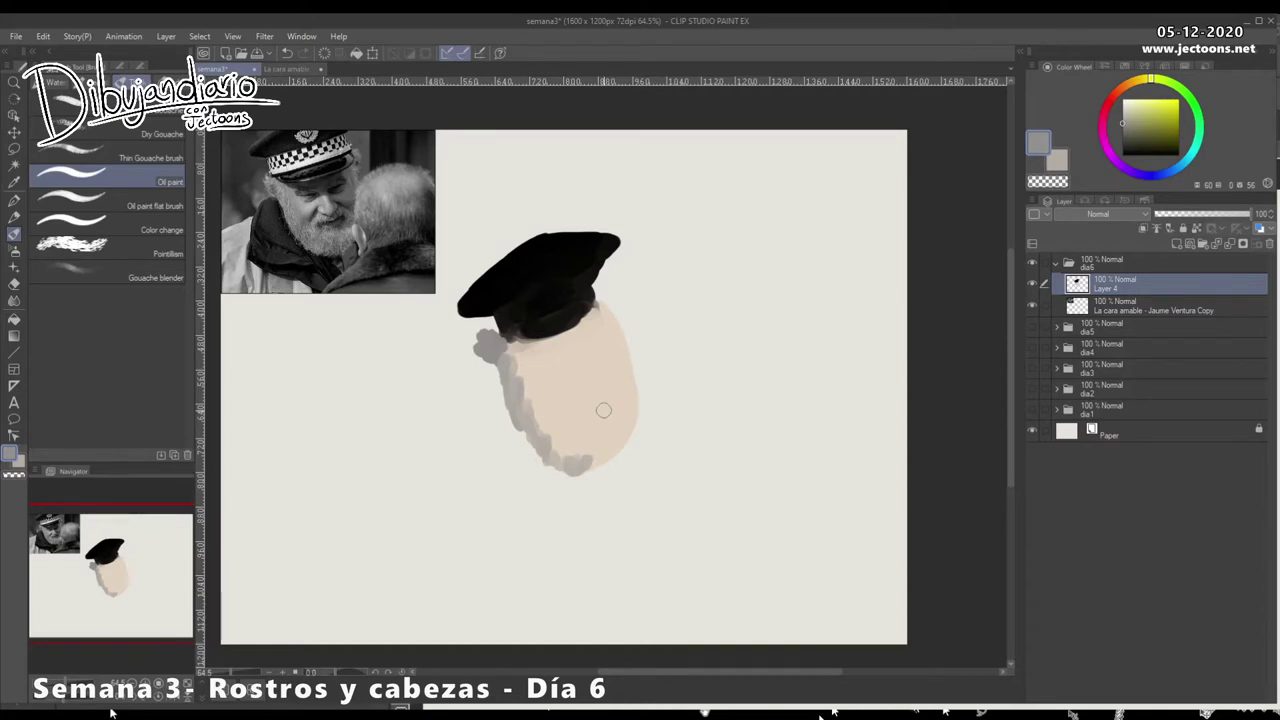
{"action": "mouse_move", "coordinate": [600, 288]}
{"action": "left_mouse_down"}
{"action": "mouse_move", "coordinate": [633, 418]}
{"action": "mouse_move", "coordinate": [585, 461]}
{"action": "left_mouse_up"}
{"action": "mouse_move", "coordinate": [516, 399]}
{"action": "left_mouse_down"}
{"action": "mouse_move", "coordinate": [495, 362]}
{"action": "mouse_move", "coordinate": [492, 375]}
{"action": "mouse_move", "coordinate": [505, 367]}
{"action": "left_mouse_up"}
Step: Paint the officer's eyebrows in darker gray and shade the eye sockets and nose with a sampled beige-gray
{"action": "left_click", "coordinate": [1122, 131]}
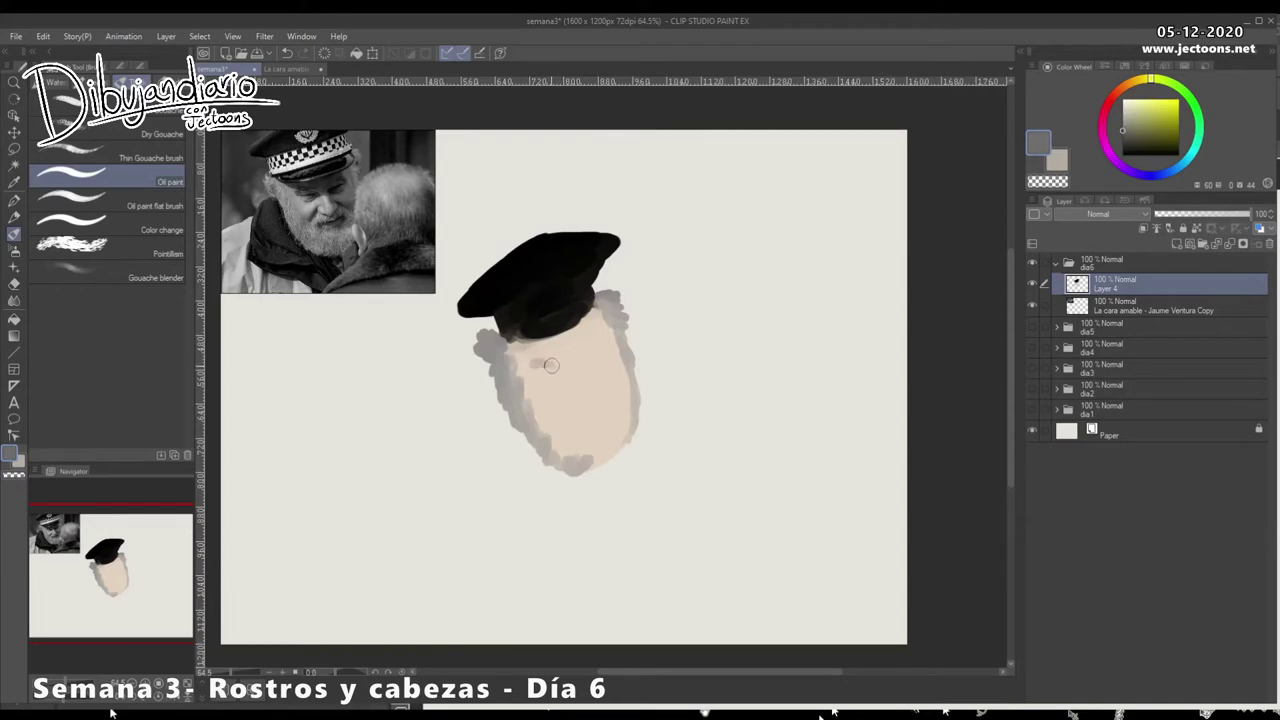
{"action": "left_click_drag", "start_coordinate": [539, 364], "coordinate": [554, 364]}
{"action": "left_click_drag", "start_coordinate": [1122, 131], "coordinate": [1122, 138]}
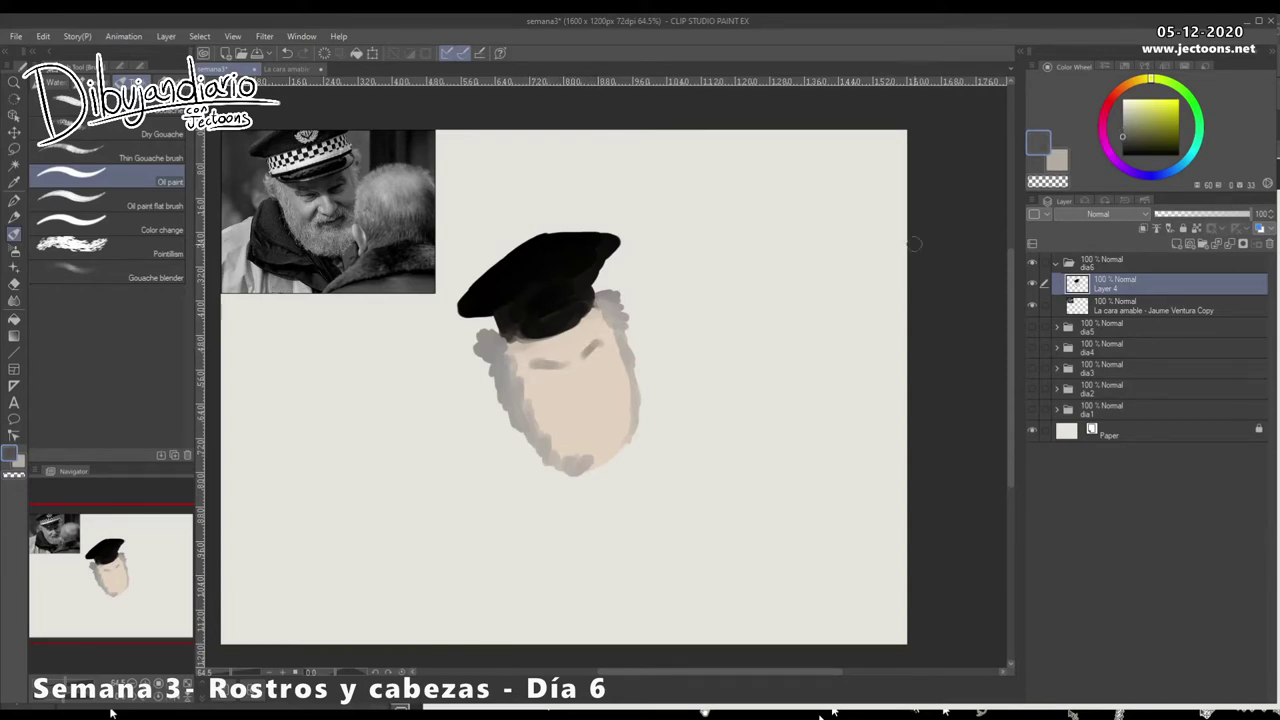
{"action": "left_click", "coordinate": [577, 397], "text": "alt"}
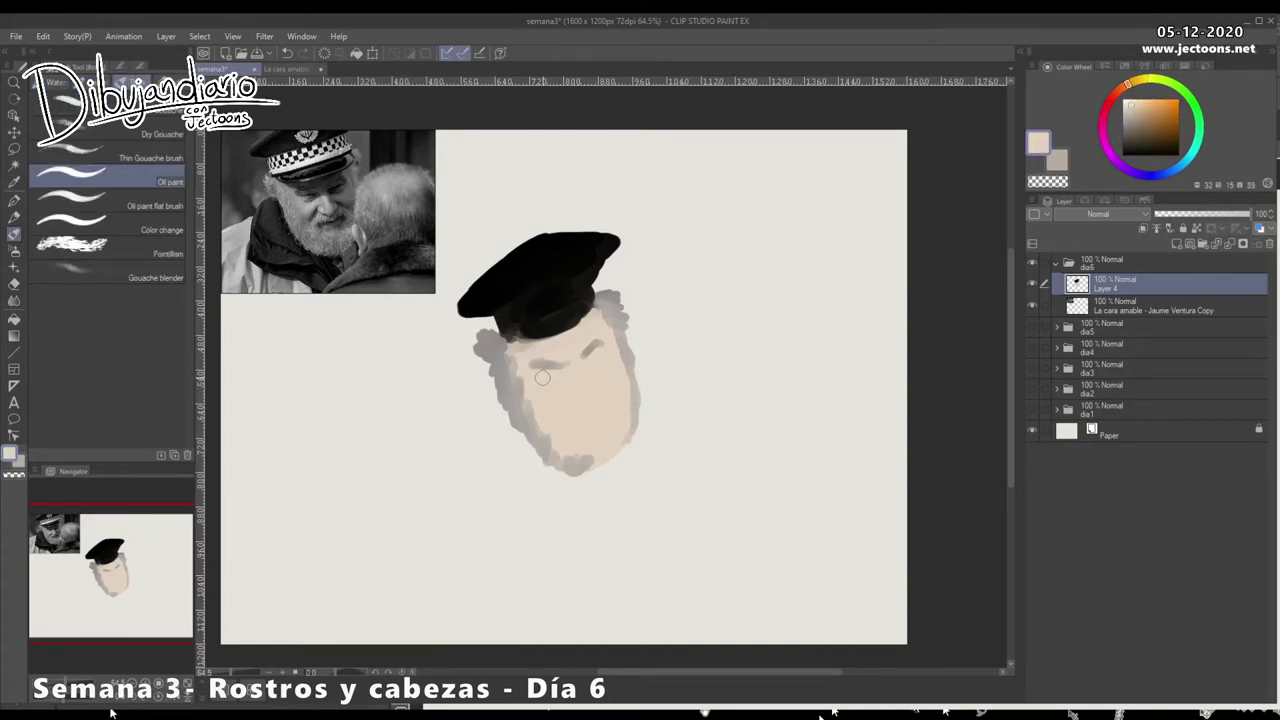
{"action": "left_click", "coordinate": [547, 365], "text": "alt"}
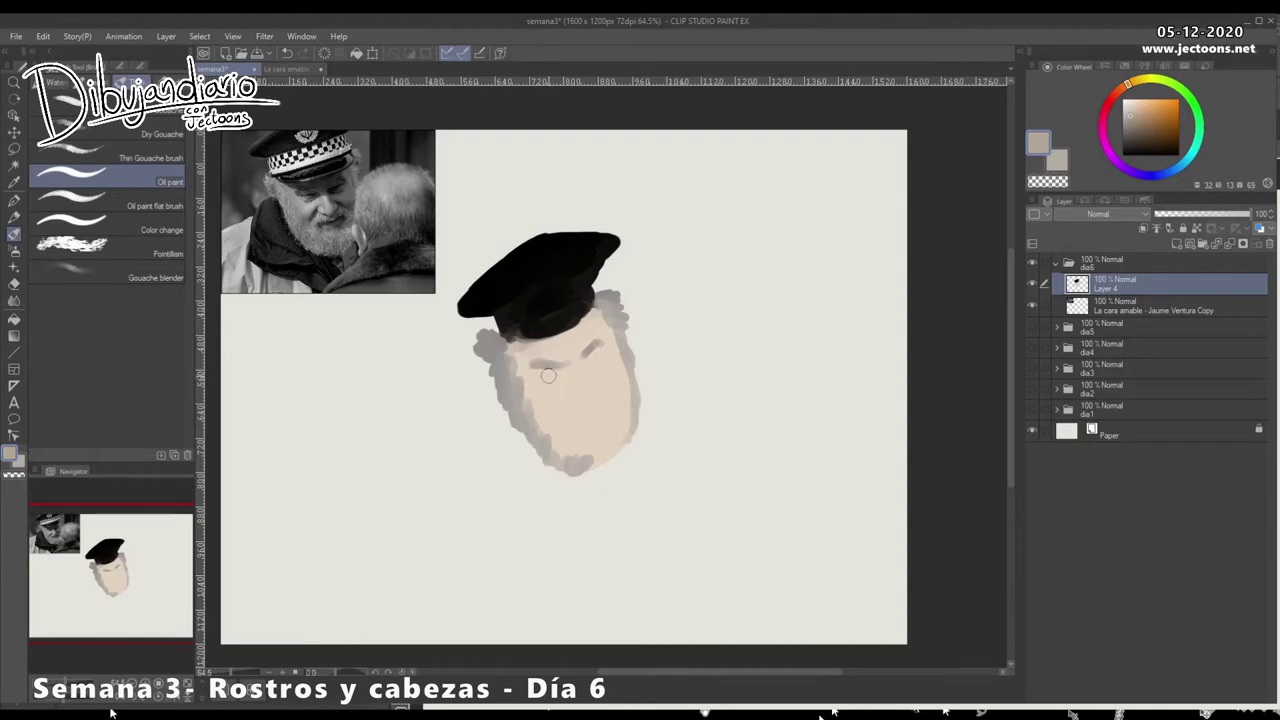
{"action": "mouse_move", "coordinate": [540, 372]}
{"action": "left_mouse_down"}
{"action": "mouse_move", "coordinate": [557, 371]}
{"action": "mouse_move", "coordinate": [548, 380]}
{"action": "left_mouse_up"}
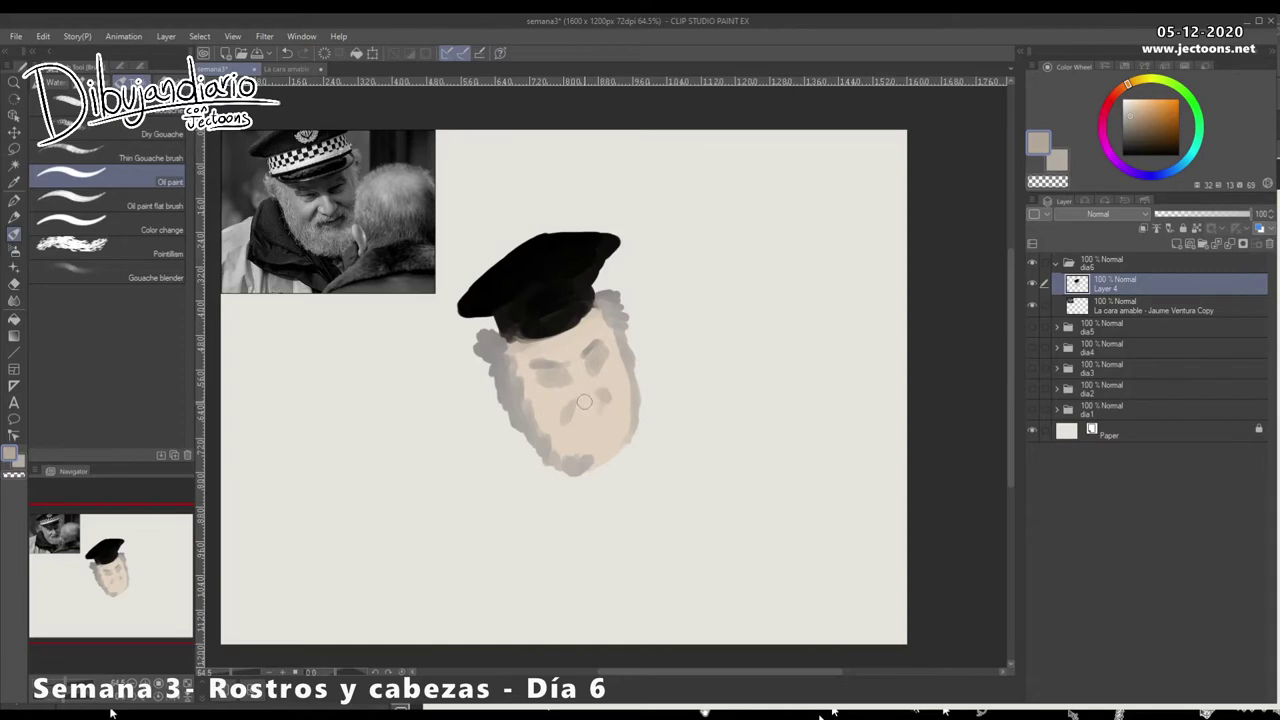
Step: Paint the officer's mustache and fill in the chin beard with the sampled beard tone
{"action": "left_click", "coordinate": [522, 428], "text": "alt"}
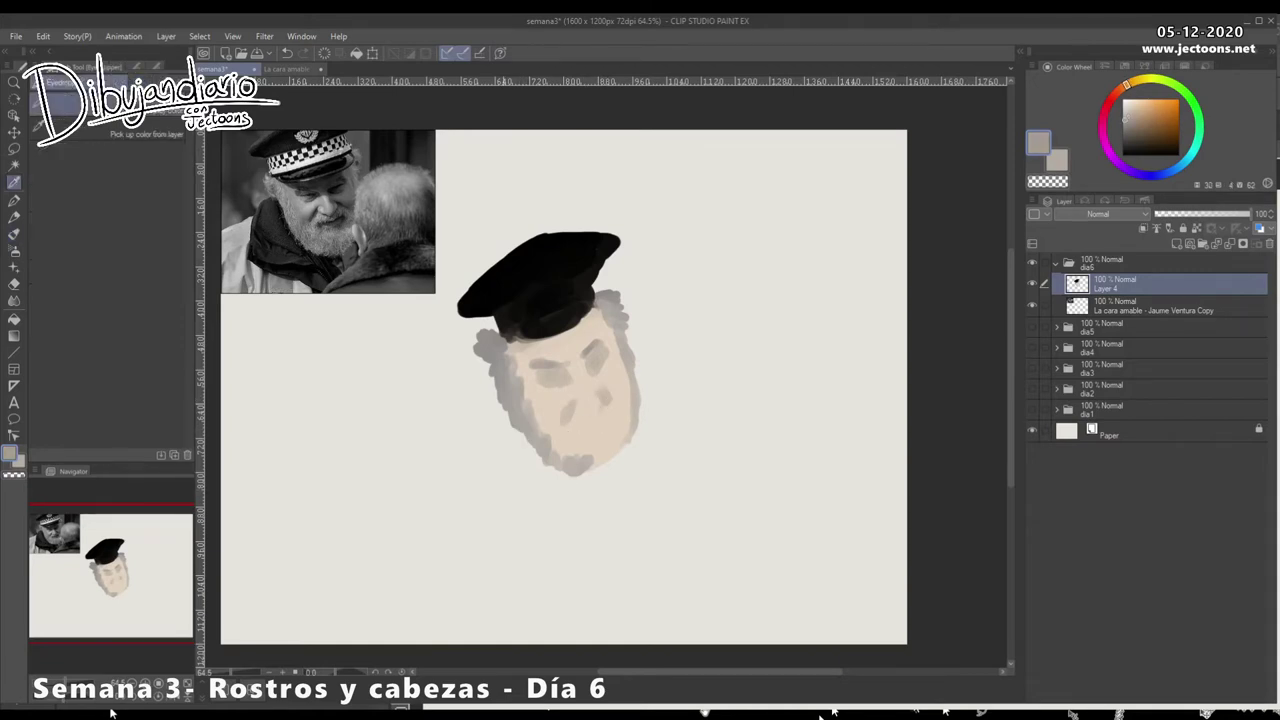
{"action": "mouse_move", "coordinate": [555, 446]}
{"action": "left_mouse_down"}
{"action": "mouse_move", "coordinate": [613, 407]}
{"action": "mouse_move", "coordinate": [622, 416]}
{"action": "mouse_move", "coordinate": [566, 427]}
{"action": "mouse_move", "coordinate": [563, 464]}
{"action": "mouse_move", "coordinate": [608, 453]}
{"action": "left_mouse_up"}
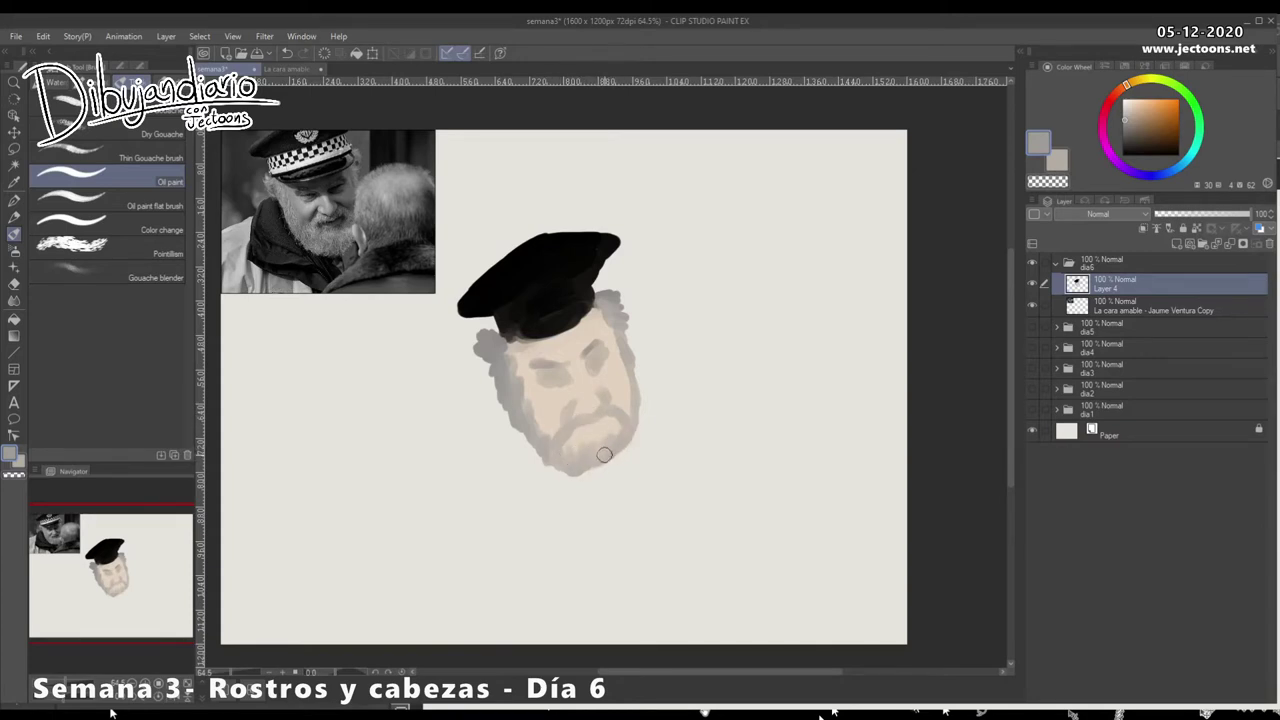
Step: Dab two staggered rows of white spots across the cap's band to suggest its checkered pattern
{"action": "left_click", "coordinate": [644, 400], "text": "alt"}
{"action": "left_click", "coordinate": [501, 314]}
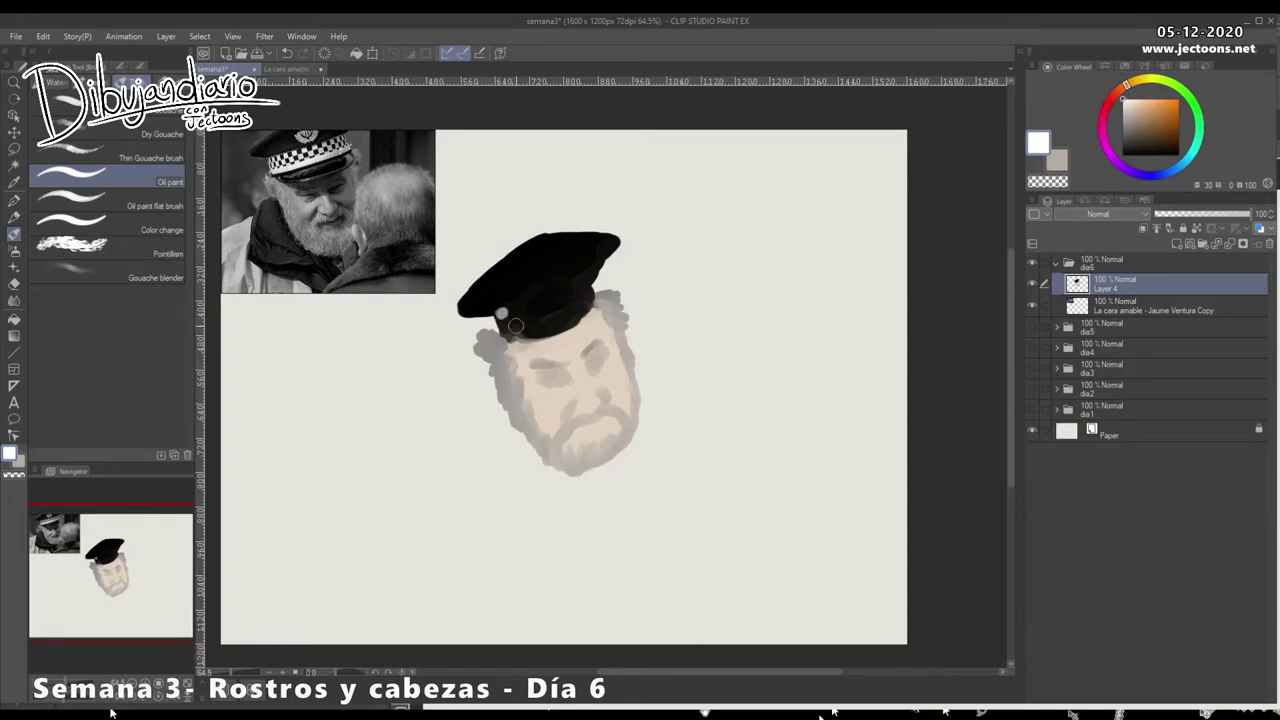
{"action": "left_click", "coordinate": [514, 308]}
{"action": "left_click", "coordinate": [528, 301]}
{"action": "left_click", "coordinate": [540, 297]}
{"action": "left_click", "coordinate": [553, 293]}
{"action": "left_click", "coordinate": [563, 290]}
{"action": "left_click", "coordinate": [580, 298]}
{"action": "left_click", "coordinate": [567, 301]}
{"action": "left_click", "coordinate": [555, 303]}
{"action": "left_click", "coordinate": [543, 306]}
{"action": "left_click", "coordinate": [549, 295]}
{"action": "left_click", "coordinate": [563, 290]}
{"action": "left_click", "coordinate": [586, 294]}
{"action": "left_click", "coordinate": [574, 299]}
{"action": "left_click", "coordinate": [560, 303]}
{"action": "left_click", "coordinate": [546, 307]}
{"action": "left_click", "coordinate": [533, 312]}
{"action": "left_click", "coordinate": [520, 316]}
{"action": "left_click", "coordinate": [507, 322]}
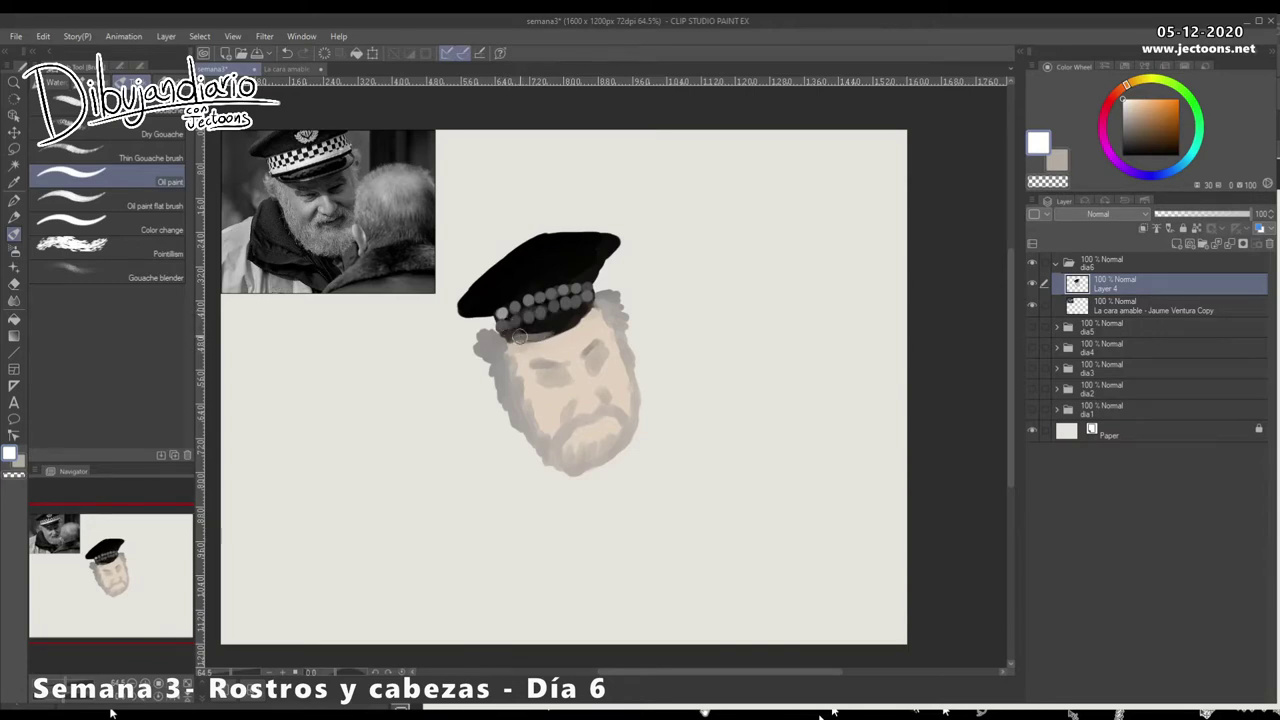
Step: Shade the officer's forehead under the cap brim with a tone sampled from the eye socket
{"action": "key", "text": "alt"}
{"action": "left_click", "coordinate": [546, 370], "text": "alt"}
{"action": "left_click_drag", "start_coordinate": [537, 352], "coordinate": [590, 320]}
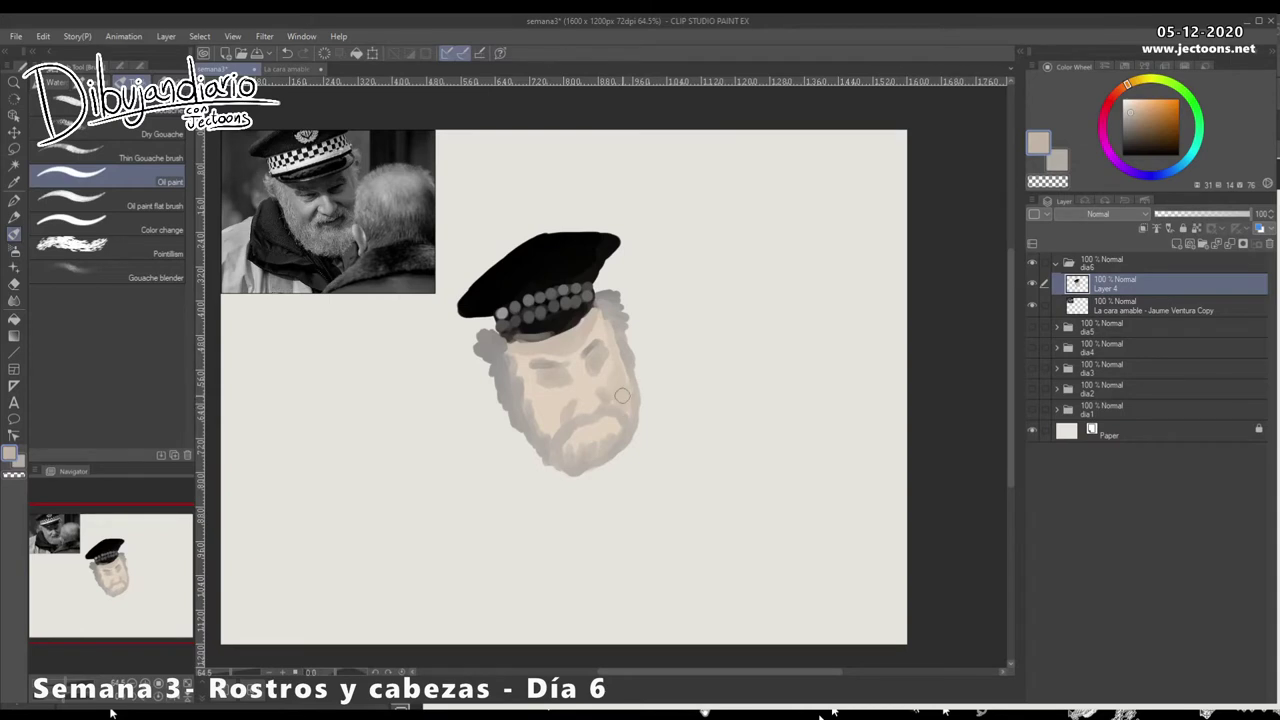
Step: Add off-white highlights to the officer's nose and cheeks and soften them with sampled skin tones
{"action": "left_click", "coordinate": [621, 392], "text": "alt"}
{"action": "left_click", "coordinate": [667, 333], "text": "alt"}
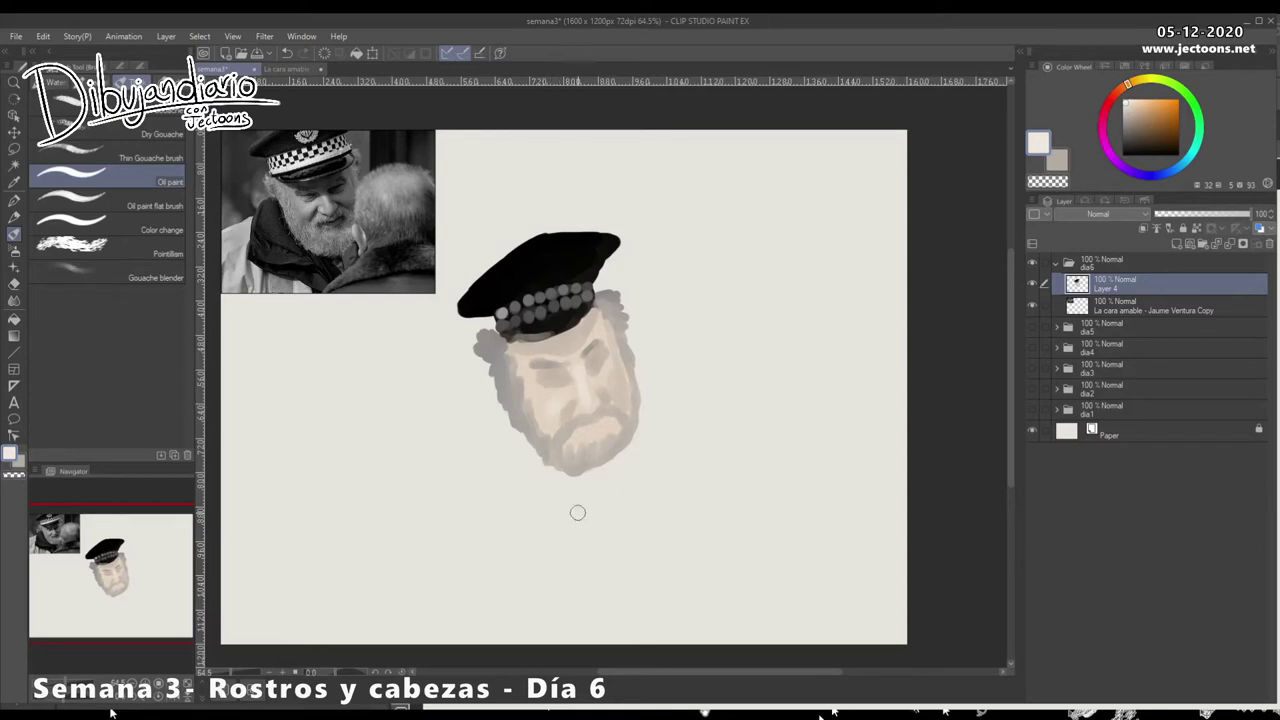
{"action": "left_click", "coordinate": [541, 352], "text": "alt"}
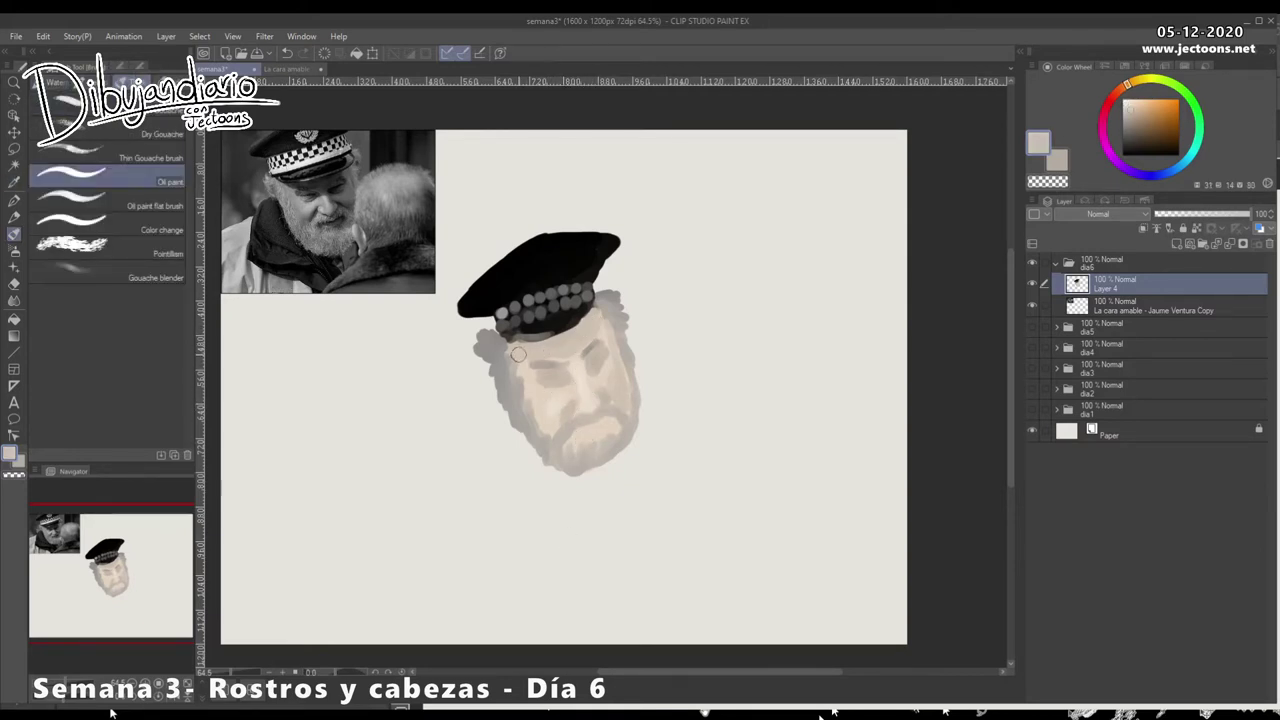
Step: Deepen the gray hair and beard along the sides of the officer's face and refine the mustache and chin
{"action": "left_click", "coordinate": [480, 340], "text": "alt"}
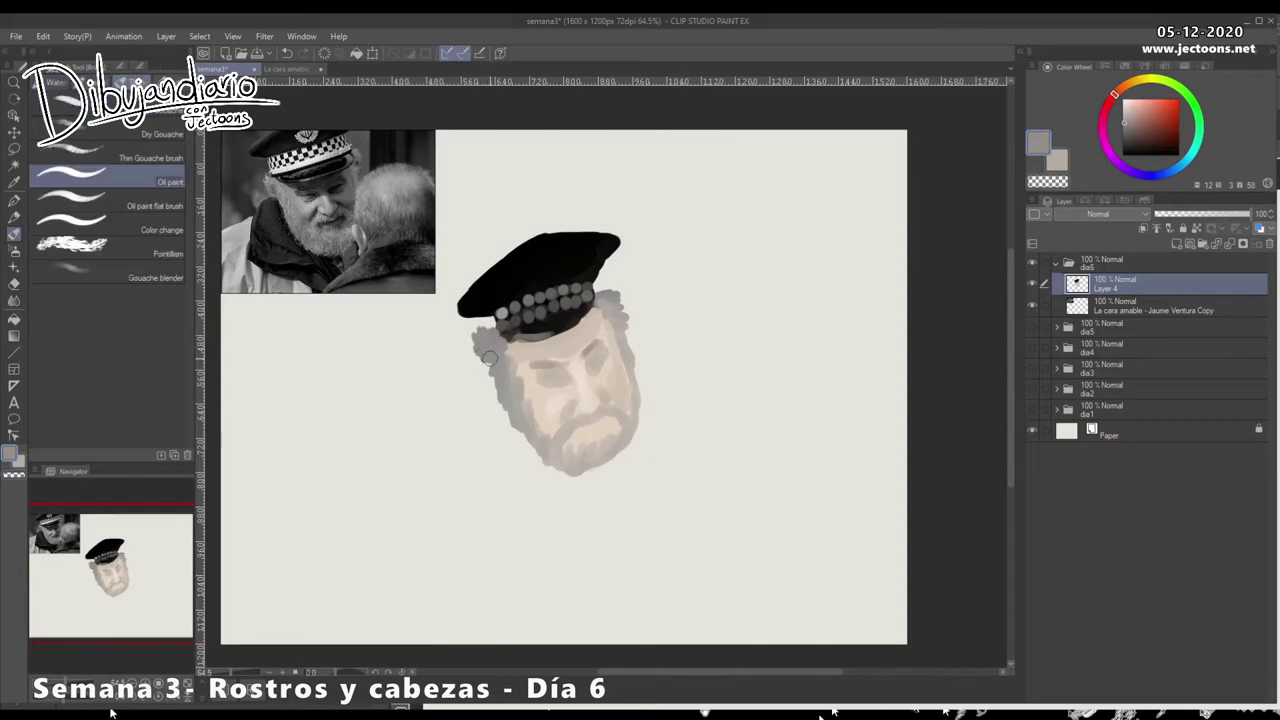
{"action": "left_click_drag", "start_coordinate": [490, 365], "coordinate": [526, 436]}
{"action": "left_click_drag", "start_coordinate": [624, 363], "coordinate": [634, 404]}
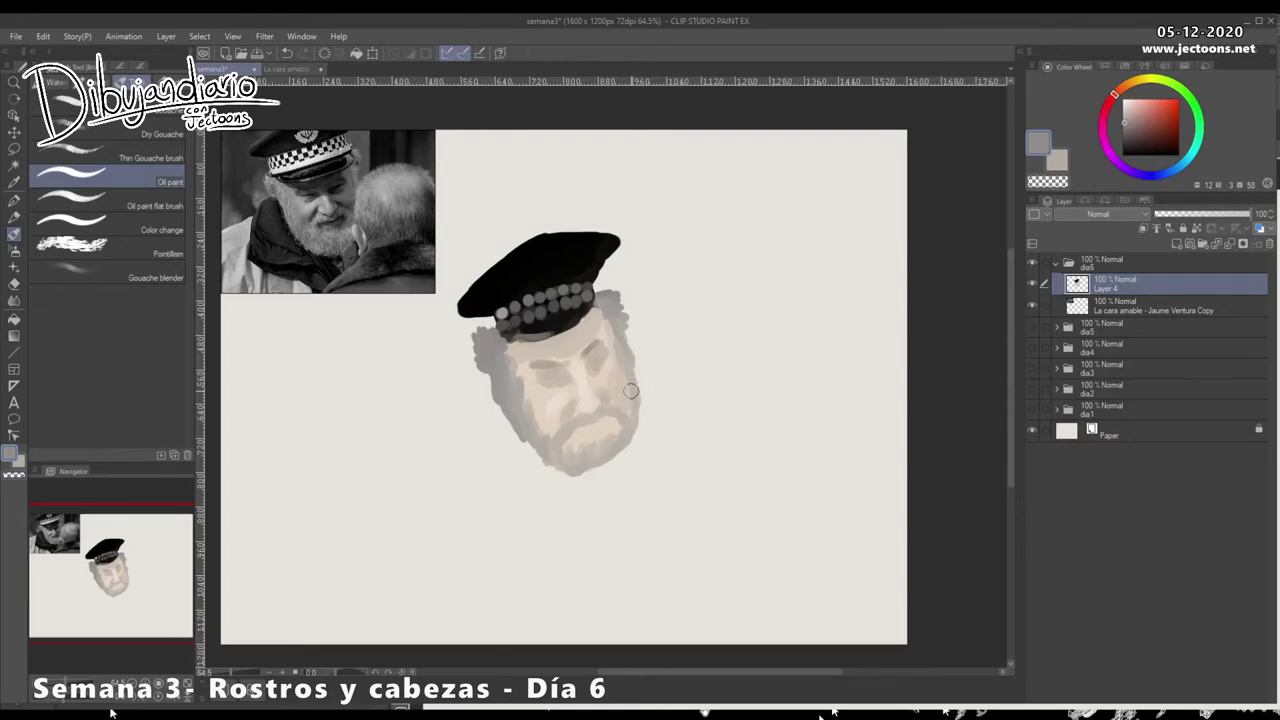
{"action": "left_click", "coordinate": [607, 430], "text": "alt"}
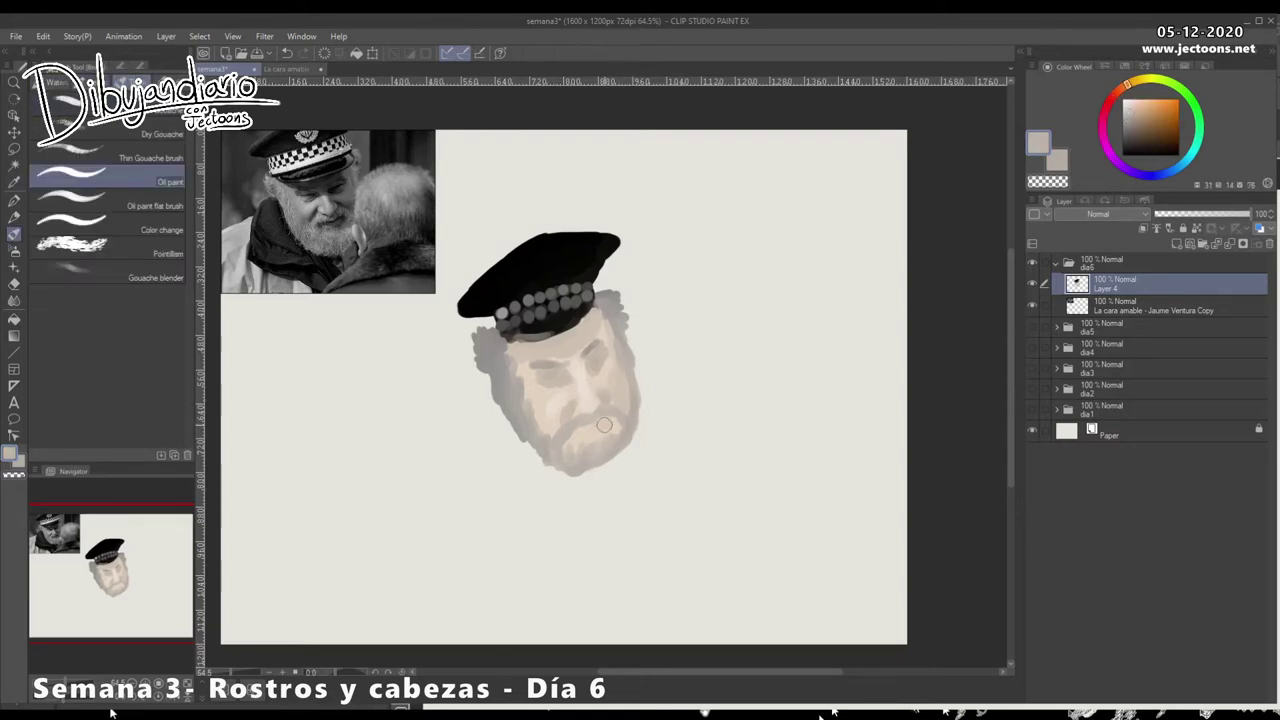
{"action": "left_click_drag", "start_coordinate": [612, 426], "coordinate": [592, 437]}
Step: Paint the officer's dark gray collar below the left side of the face, using a tone sampled from the photo
{"action": "left_click", "coordinate": [266, 244], "text": "alt"}
{"action": "mouse_move", "coordinate": [481, 387]}
{"action": "left_mouse_down"}
{"action": "mouse_move", "coordinate": [448, 420]}
{"action": "mouse_move", "coordinate": [503, 423]}
{"action": "mouse_move", "coordinate": [540, 460]}
{"action": "left_mouse_up"}
{"action": "mouse_move", "coordinate": [455, 400]}
{"action": "left_mouse_down"}
{"action": "mouse_move", "coordinate": [437, 465]}
{"action": "mouse_move", "coordinate": [460, 445]}
{"action": "left_mouse_up"}
{"action": "mouse_move", "coordinate": [476, 396]}
{"action": "left_mouse_down"}
{"action": "mouse_move", "coordinate": [436, 456]}
{"action": "mouse_move", "coordinate": [488, 483]}
{"action": "mouse_move", "coordinate": [537, 455]}
{"action": "mouse_move", "coordinate": [561, 479]}
{"action": "mouse_move", "coordinate": [527, 454]}
{"action": "mouse_move", "coordinate": [561, 484]}
{"action": "mouse_move", "coordinate": [565, 509]}
{"action": "mouse_move", "coordinate": [501, 473]}
{"action": "mouse_move", "coordinate": [457, 470]}
{"action": "mouse_move", "coordinate": [541, 476]}
{"action": "mouse_move", "coordinate": [483, 397]}
{"action": "mouse_move", "coordinate": [492, 443]}
{"action": "left_mouse_up"}
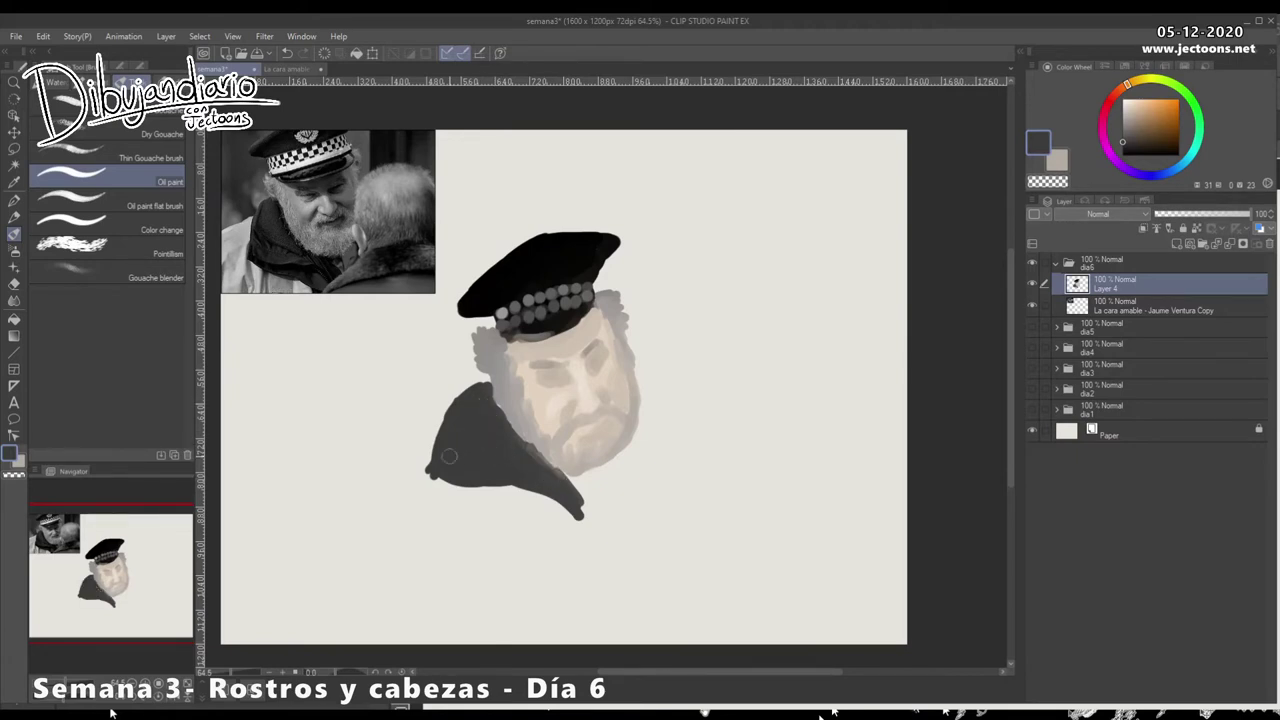
Step: Paint the officer's jacket shoulder in bright yellow around the dark collar
{"action": "left_click", "coordinate": [1148, 80]}
{"action": "left_click", "coordinate": [1163, 109]}
{"action": "mouse_move", "coordinate": [440, 419]}
{"action": "left_mouse_down"}
{"action": "mouse_move", "coordinate": [408, 440]}
{"action": "mouse_move", "coordinate": [433, 421]}
{"action": "mouse_move", "coordinate": [424, 477]}
{"action": "mouse_move", "coordinate": [452, 504]}
{"action": "mouse_move", "coordinate": [431, 485]}
{"action": "mouse_move", "coordinate": [459, 498]}
{"action": "mouse_move", "coordinate": [469, 487]}
{"action": "mouse_move", "coordinate": [516, 496]}
{"action": "mouse_move", "coordinate": [443, 487]}
{"action": "mouse_move", "coordinate": [525, 494]}
{"action": "mouse_move", "coordinate": [577, 520]}
{"action": "left_mouse_up"}
{"action": "mouse_move", "coordinate": [360, 517]}
{"action": "left_mouse_down"}
{"action": "mouse_move", "coordinate": [560, 515]}
{"action": "mouse_move", "coordinate": [420, 510]}
{"action": "mouse_move", "coordinate": [395, 470]}
{"action": "mouse_move", "coordinate": [418, 478]}
{"action": "mouse_move", "coordinate": [385, 505]}
{"action": "mouse_move", "coordinate": [442, 521]}
{"action": "left_mouse_up"}
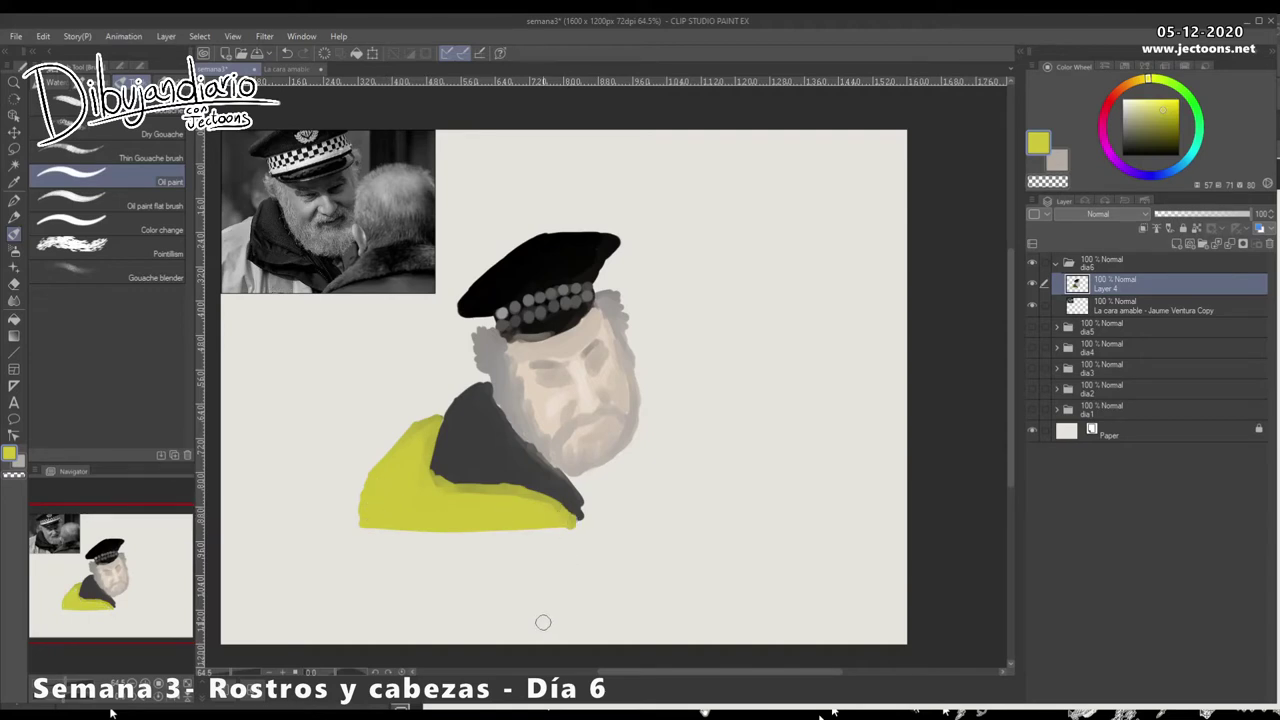
Step: Paint the other side of the officer's dark collar below the right side of the beard
{"action": "left_click", "coordinate": [556, 478], "text": "alt"}
{"action": "mouse_move", "coordinate": [600, 518]}
{"action": "left_mouse_down"}
{"action": "mouse_move", "coordinate": [609, 467]}
{"action": "mouse_move", "coordinate": [626, 451]}
{"action": "mouse_move", "coordinate": [628, 481]}
{"action": "mouse_move", "coordinate": [625, 457]}
{"action": "mouse_move", "coordinate": [608, 513]}
{"action": "mouse_move", "coordinate": [636, 440]}
{"action": "left_mouse_up"}
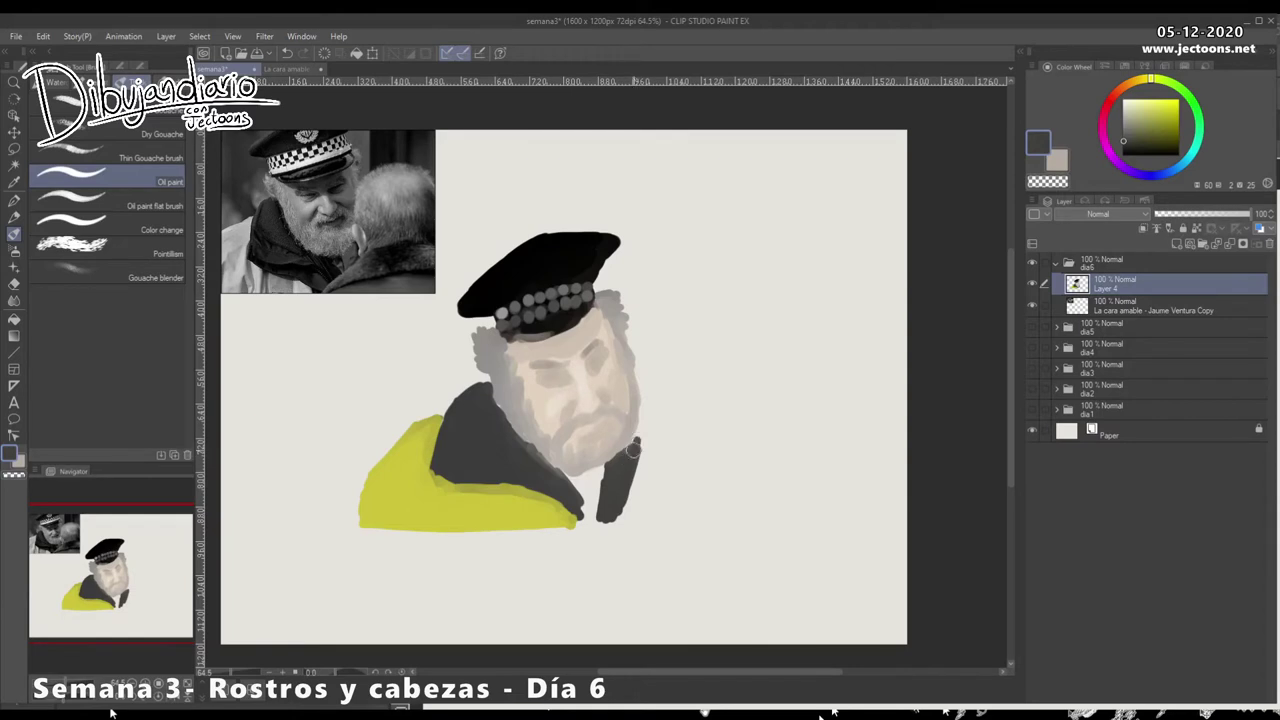
{"action": "left_click", "coordinate": [1129, 84]}
{"action": "left_click_drag", "start_coordinate": [1136, 118], "coordinate": [1140, 121]}
{"action": "mouse_move", "coordinate": [660, 377]}
{"action": "left_mouse_down"}
{"action": "mouse_move", "coordinate": [648, 435]}
{"action": "mouse_move", "coordinate": [729, 380]}
{"action": "mouse_move", "coordinate": [735, 420]}
{"action": "mouse_move", "coordinate": [700, 405]}
{"action": "mouse_move", "coordinate": [757, 422]}
{"action": "left_mouse_up"}
{"action": "key", "text": "ctrl+z"}
{"action": "key", "text": "ctrl+z"}
{"action": "key", "text": "ctrl+z"}
{"action": "key", "text": "ctrl+z"}
{"action": "key", "text": "ctrl+z"}
{"action": "key", "text": "ctrl+z"}
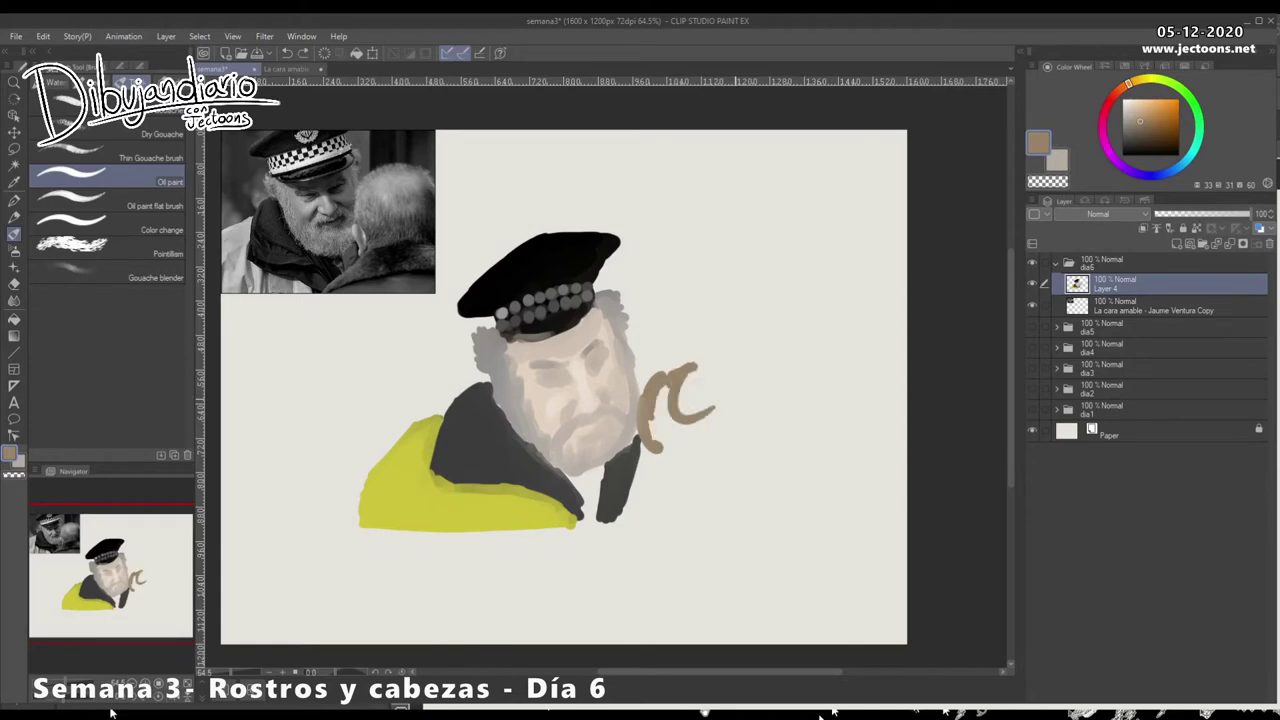
Step: Block in the second man's round head in beige to the right of the officer's beard
{"action": "mouse_move", "coordinate": [679, 425]}
{"action": "left_mouse_down"}
{"action": "mouse_move", "coordinate": [674, 409]}
{"action": "mouse_move", "coordinate": [705, 429]}
{"action": "left_mouse_up"}
{"action": "mouse_move", "coordinate": [687, 386]}
{"action": "left_mouse_down"}
{"action": "mouse_move", "coordinate": [679, 459]}
{"action": "mouse_move", "coordinate": [717, 383]}
{"action": "mouse_move", "coordinate": [690, 384]}
{"action": "mouse_move", "coordinate": [671, 466]}
{"action": "mouse_move", "coordinate": [658, 419]}
{"action": "mouse_move", "coordinate": [652, 469]}
{"action": "mouse_move", "coordinate": [730, 451]}
{"action": "mouse_move", "coordinate": [742, 421]}
{"action": "mouse_move", "coordinate": [737, 469]}
{"action": "mouse_move", "coordinate": [744, 439]}
{"action": "mouse_move", "coordinate": [720, 386]}
{"action": "mouse_move", "coordinate": [735, 412]}
{"action": "mouse_move", "coordinate": [729, 397]}
{"action": "mouse_move", "coordinate": [656, 438]}
{"action": "left_mouse_up"}
Step: Paint the second man's collar in olive green below the head and his coat in teal beneath it
{"action": "left_click_drag", "start_coordinate": [1133, 119], "coordinate": [1144, 134]}
{"action": "left_click", "coordinate": [1166, 81]}
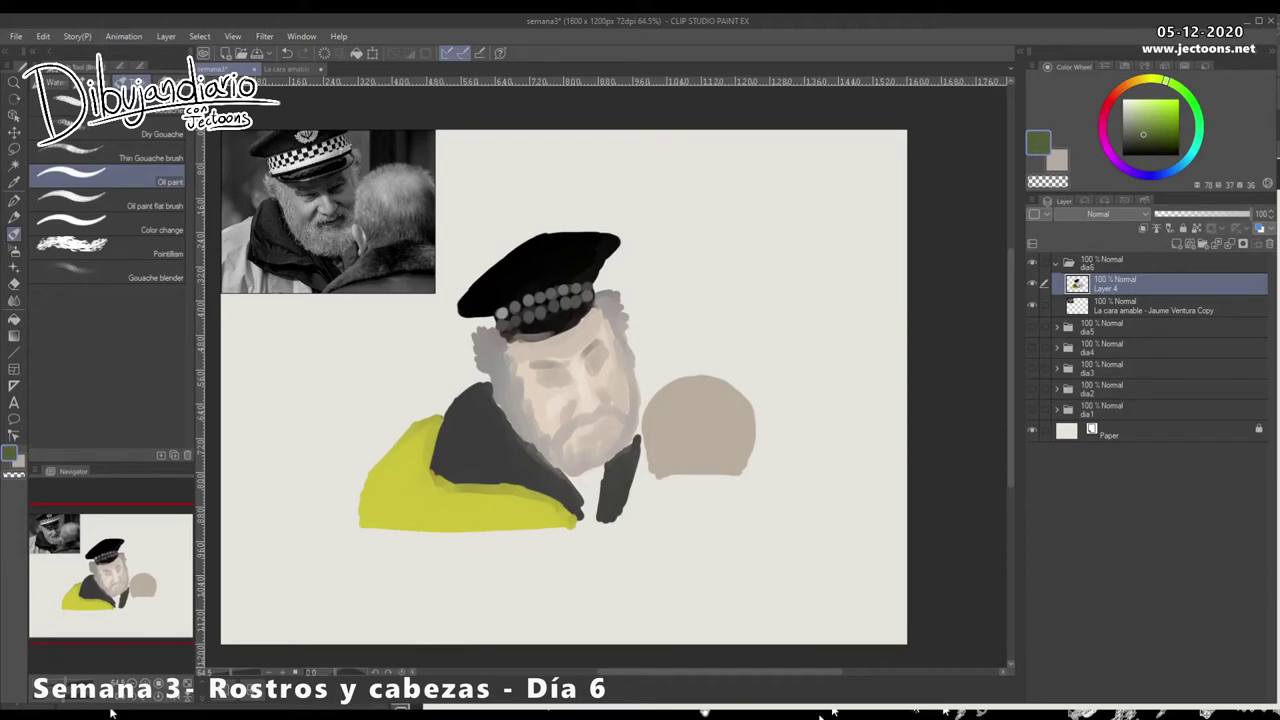
{"action": "mouse_move", "coordinate": [678, 478]}
{"action": "left_mouse_down"}
{"action": "mouse_move", "coordinate": [608, 524]}
{"action": "mouse_move", "coordinate": [658, 479]}
{"action": "mouse_move", "coordinate": [703, 476]}
{"action": "mouse_move", "coordinate": [663, 484]}
{"action": "mouse_move", "coordinate": [683, 481]}
{"action": "mouse_move", "coordinate": [616, 522]}
{"action": "mouse_move", "coordinate": [766, 491]}
{"action": "mouse_move", "coordinate": [669, 487]}
{"action": "mouse_move", "coordinate": [683, 502]}
{"action": "mouse_move", "coordinate": [711, 477]}
{"action": "mouse_move", "coordinate": [648, 485]}
{"action": "left_mouse_up"}
{"action": "left_click_drag", "start_coordinate": [739, 505], "coordinate": [764, 494]}
{"action": "left_click", "coordinate": [1196, 143]}
{"action": "mouse_move", "coordinate": [655, 522]}
{"action": "left_mouse_down"}
{"action": "mouse_move", "coordinate": [590, 545]}
{"action": "mouse_move", "coordinate": [770, 530]}
{"action": "mouse_move", "coordinate": [660, 527]}
{"action": "mouse_move", "coordinate": [760, 523]}
{"action": "mouse_move", "coordinate": [766, 510]}
{"action": "left_mouse_up"}
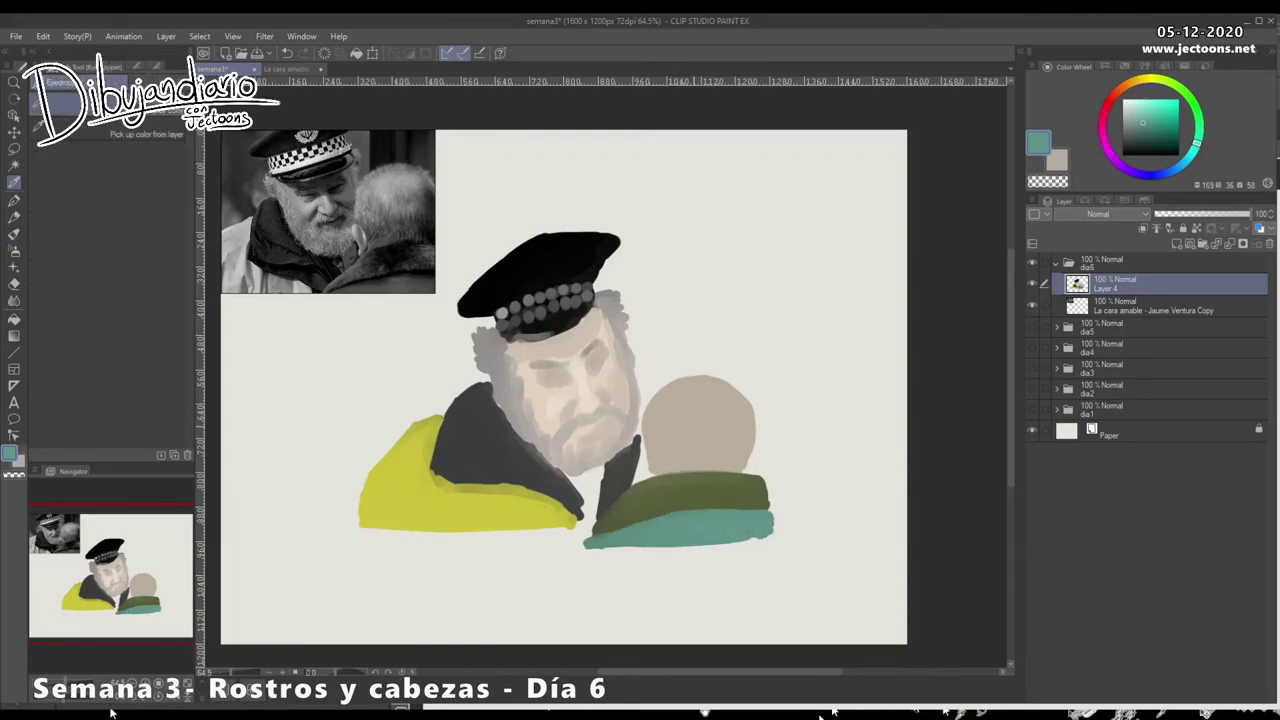
Step: Add the second man's ear at the left edge of his head in the sampled beige
{"action": "left_click", "coordinate": [666, 428], "text": "alt"}
{"action": "mouse_move", "coordinate": [645, 458]}
{"action": "left_mouse_down"}
{"action": "mouse_move", "coordinate": [640, 470]}
{"action": "mouse_move", "coordinate": [636, 446]}
{"action": "mouse_move", "coordinate": [640, 479]}
{"action": "left_mouse_up"}
Step: Paint short gray hair strokes around the outline and across the back of the second man's head
{"action": "left_click_drag", "start_coordinate": [1127, 121], "coordinate": [1124, 129]}
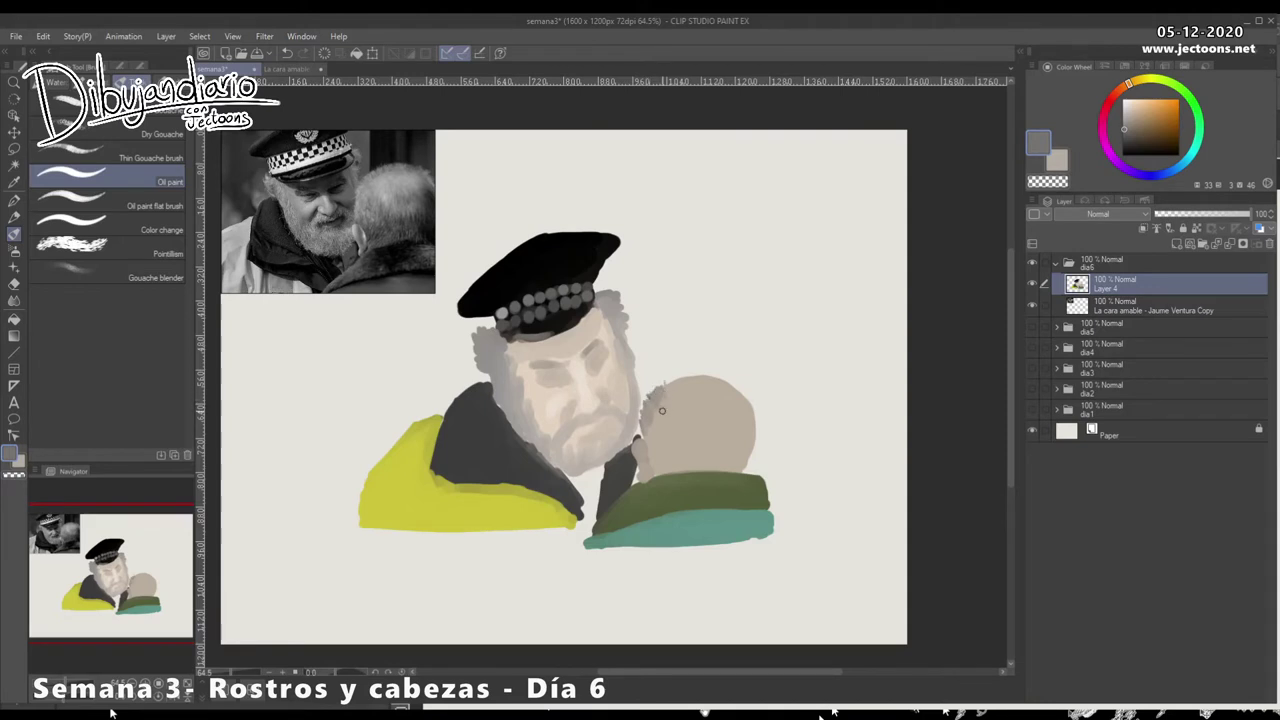
{"action": "mouse_move", "coordinate": [651, 429]}
{"action": "left_mouse_down"}
{"action": "mouse_move", "coordinate": [675, 464]}
{"action": "mouse_move", "coordinate": [727, 470]}
{"action": "mouse_move", "coordinate": [742, 444]}
{"action": "mouse_move", "coordinate": [726, 446]}
{"action": "mouse_move", "coordinate": [738, 460]}
{"action": "mouse_move", "coordinate": [754, 440]}
{"action": "mouse_move", "coordinate": [745, 464]}
{"action": "mouse_move", "coordinate": [753, 434]}
{"action": "left_mouse_up"}
{"action": "mouse_move", "coordinate": [728, 378]}
{"action": "left_mouse_down"}
{"action": "mouse_move", "coordinate": [750, 392]}
{"action": "mouse_move", "coordinate": [754, 420]}
{"action": "mouse_move", "coordinate": [733, 446]}
{"action": "left_mouse_up"}
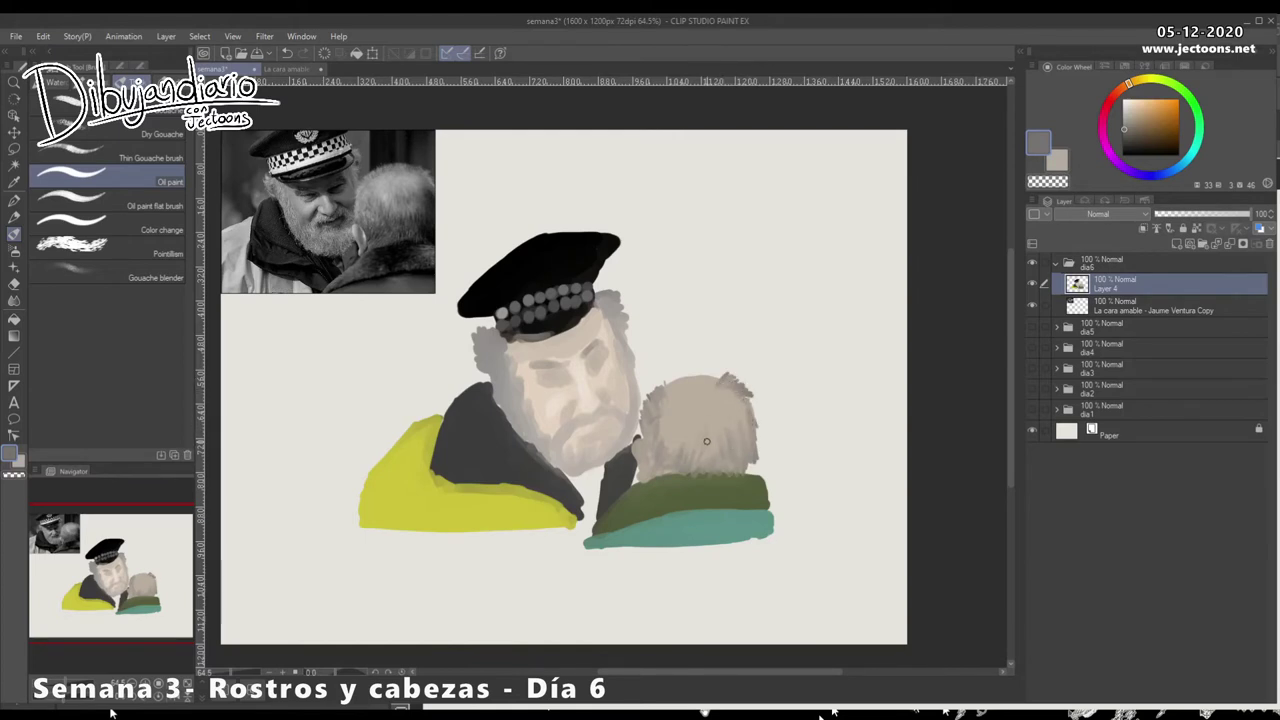
{"action": "mouse_move", "coordinate": [683, 384]}
{"action": "left_mouse_down"}
{"action": "mouse_move", "coordinate": [714, 374]}
{"action": "mouse_move", "coordinate": [686, 375]}
{"action": "mouse_move", "coordinate": [673, 439]}
{"action": "left_mouse_up"}
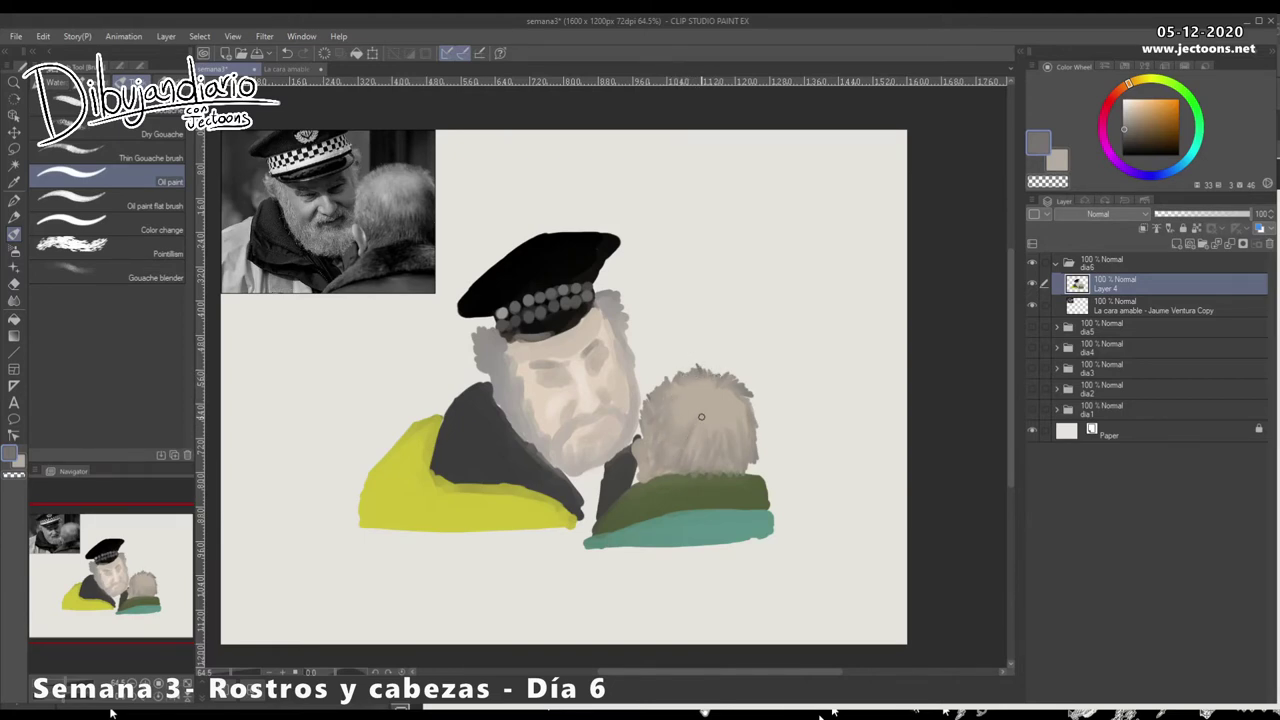
{"action": "left_click_drag", "start_coordinate": [732, 404], "coordinate": [741, 428]}
Step: Lighten the crown of the second man's head and blend the hair and ear with sampled beige tones
{"action": "left_click", "coordinate": [830, 345], "text": "alt"}
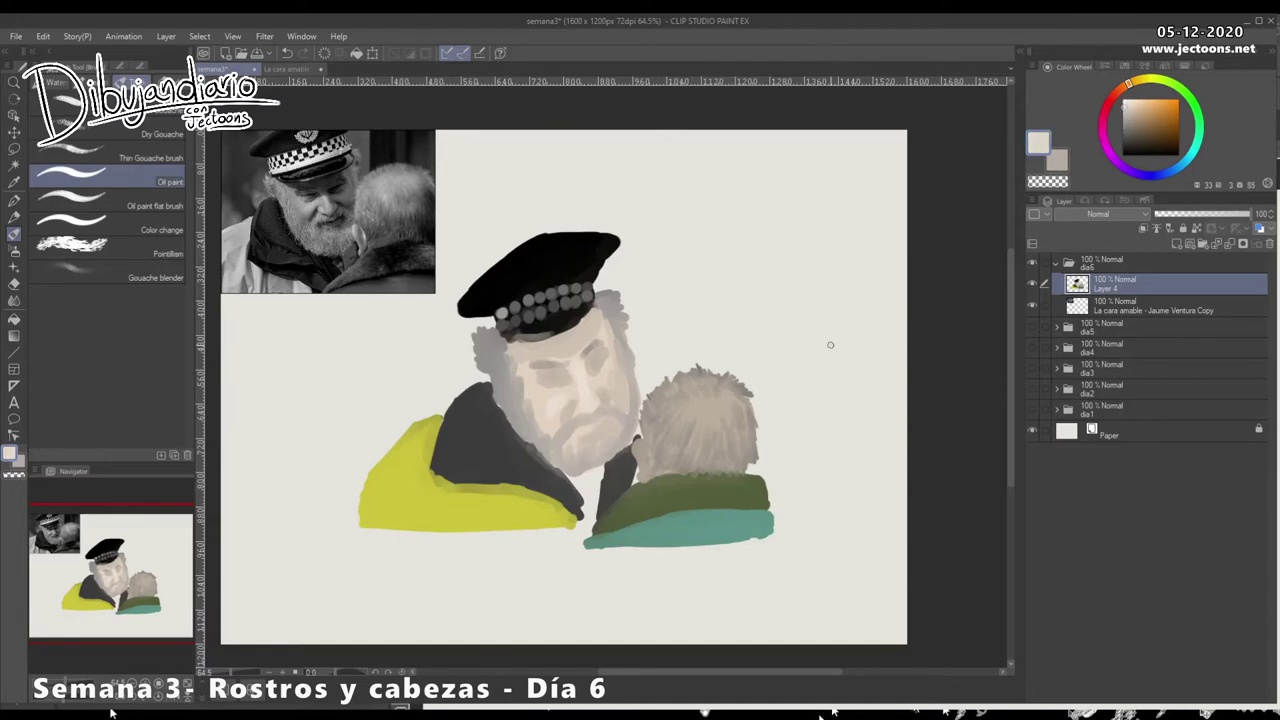
{"action": "left_click", "coordinate": [704, 418], "text": "alt"}
{"action": "left_click", "coordinate": [697, 410], "text": "alt"}
{"action": "key", "text": "i"}
{"action": "key", "text": "b"}
{"action": "left_click", "coordinate": [730, 465], "text": "alt"}
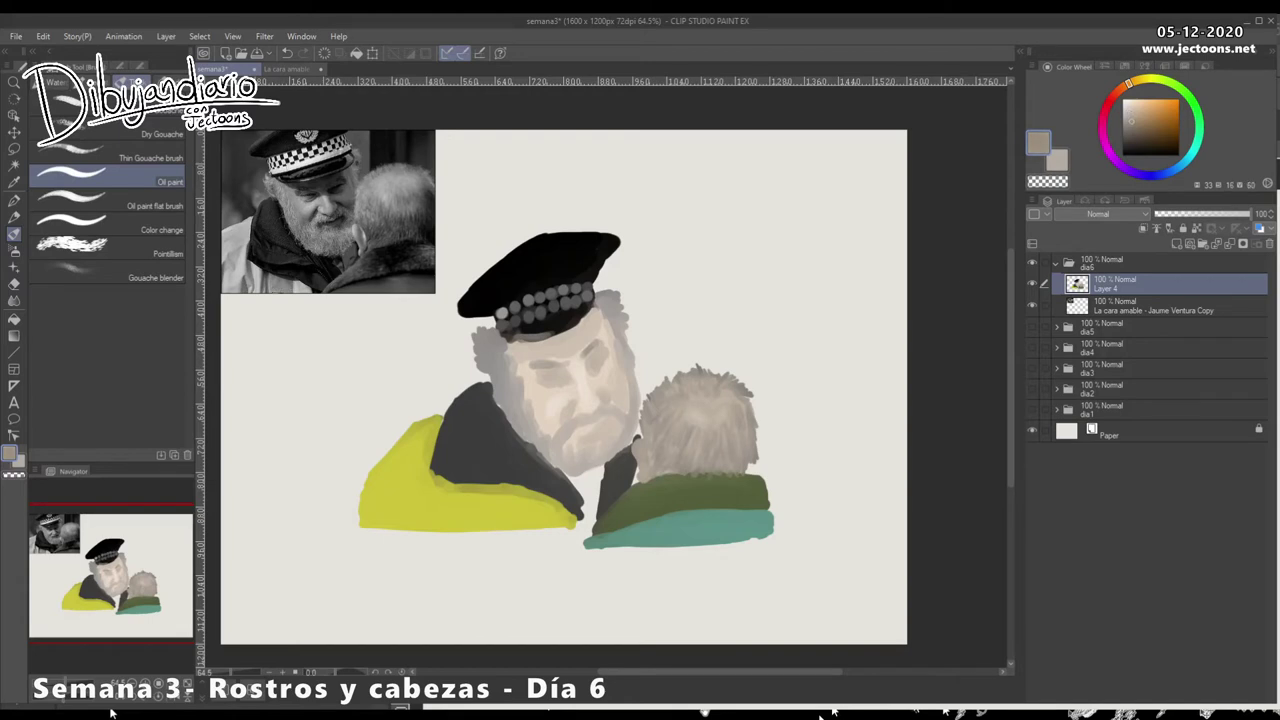
{"action": "left_click", "coordinate": [733, 460], "text": "alt"}
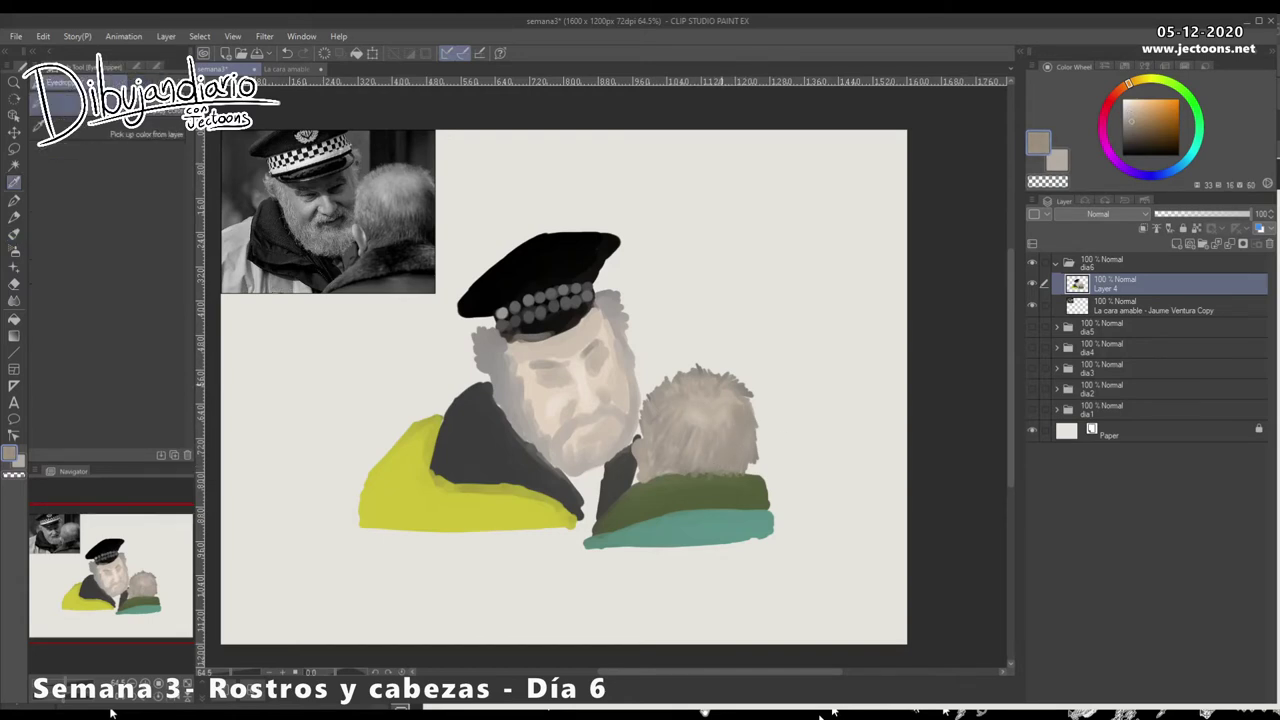
{"action": "left_click", "coordinate": [636, 428], "text": "alt"}
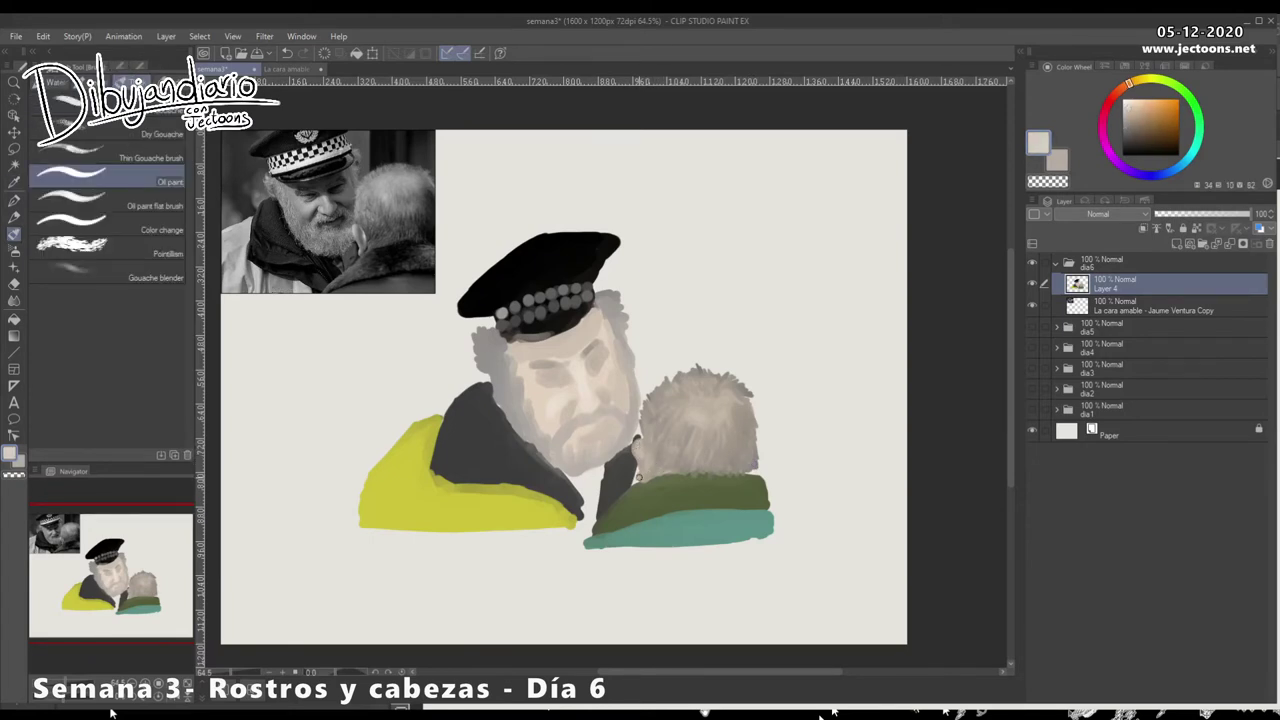
Step: Add a sliver of the jacket's yellow between the officer's dark collar and the second man's green collar
{"action": "left_click", "coordinate": [698, 494], "text": "alt"}
{"action": "left_click", "coordinate": [556, 507], "text": "alt"}
{"action": "left_click_drag", "start_coordinate": [633, 484], "coordinate": [634, 476]}
Step: Paint ragged gray beard and hair strokes along both sides of the officer's face and below his chin, using sampled gray
{"action": "left_click", "coordinate": [602, 476], "text": "alt"}
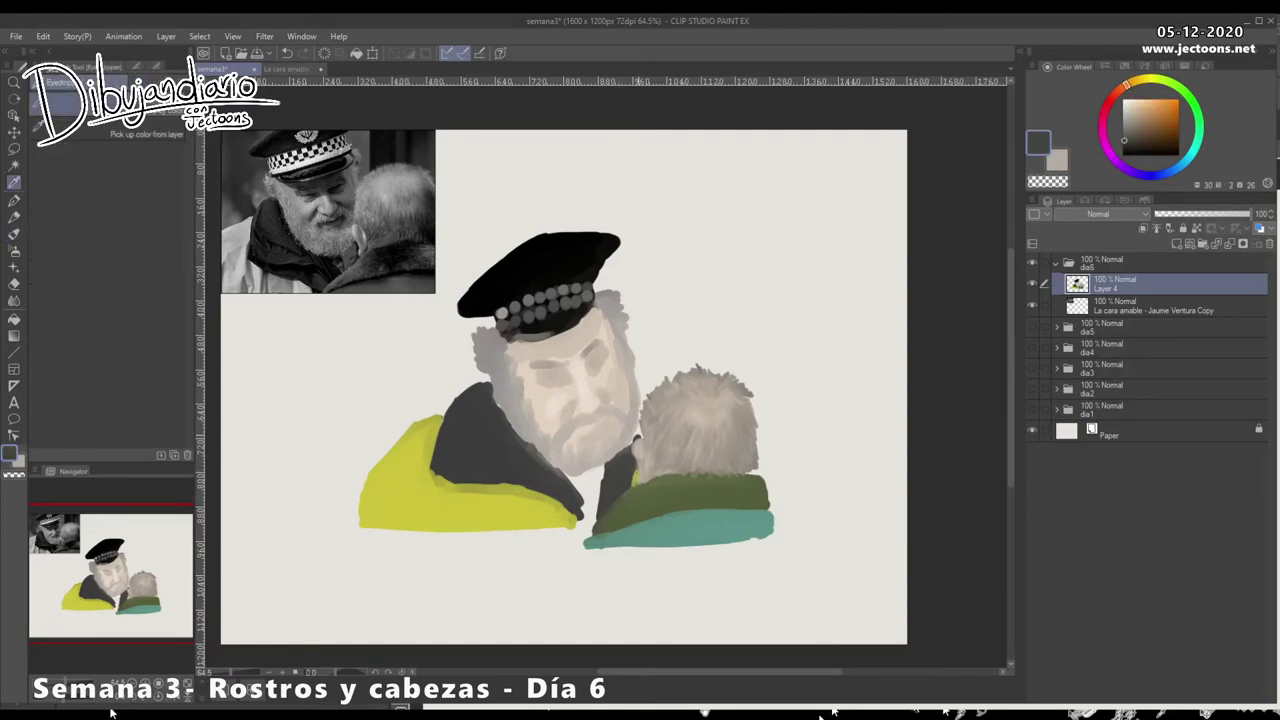
{"action": "key", "text": "alt"}
{"action": "left_click", "coordinate": [504, 392], "text": "alt"}
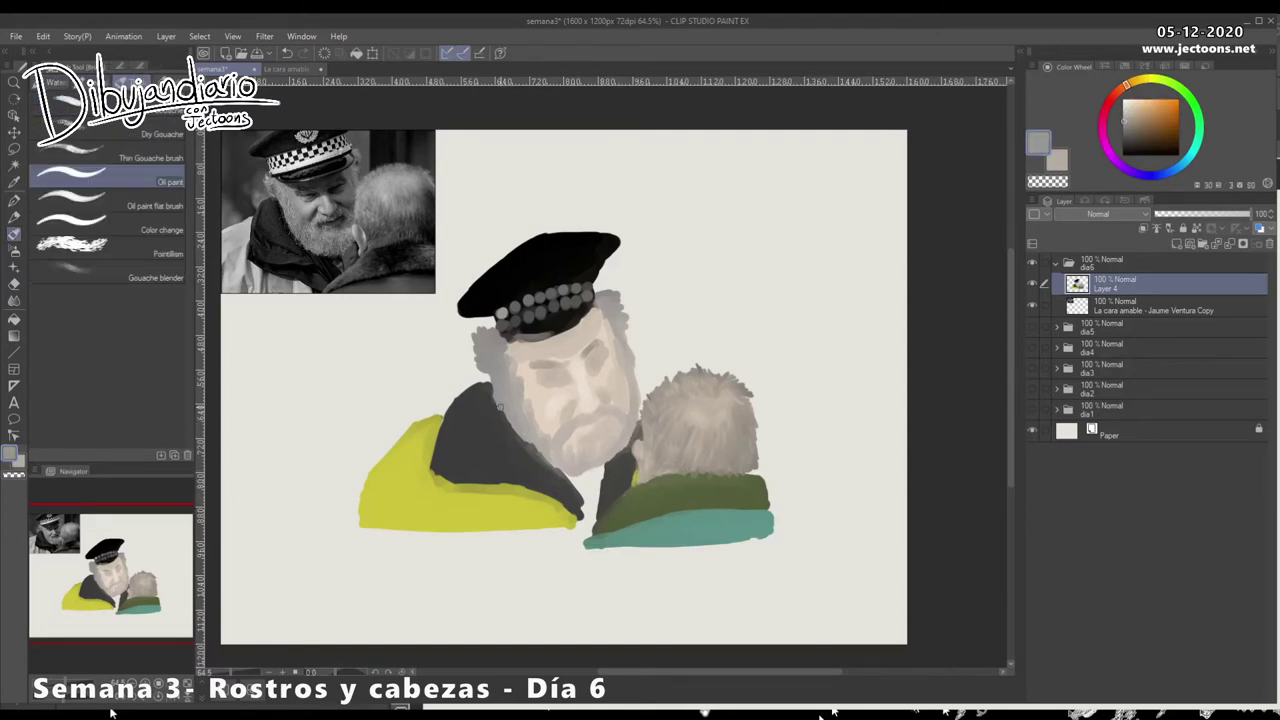
{"action": "mouse_move", "coordinate": [501, 402]}
{"action": "left_mouse_down"}
{"action": "mouse_move", "coordinate": [550, 464]}
{"action": "mouse_move", "coordinate": [573, 476]}
{"action": "mouse_move", "coordinate": [606, 459]}
{"action": "mouse_move", "coordinate": [581, 478]}
{"action": "mouse_move", "coordinate": [609, 461]}
{"action": "mouse_move", "coordinate": [603, 476]}
{"action": "mouse_move", "coordinate": [624, 461]}
{"action": "mouse_move", "coordinate": [615, 408]}
{"action": "mouse_move", "coordinate": [624, 426]}
{"action": "mouse_move", "coordinate": [602, 396]}
{"action": "mouse_move", "coordinate": [617, 434]}
{"action": "mouse_move", "coordinate": [611, 425]}
{"action": "mouse_move", "coordinate": [636, 431]}
{"action": "mouse_move", "coordinate": [633, 418]}
{"action": "mouse_move", "coordinate": [643, 431]}
{"action": "mouse_move", "coordinate": [634, 358]}
{"action": "left_mouse_up"}
{"action": "mouse_move", "coordinate": [489, 388]}
{"action": "left_mouse_down"}
{"action": "mouse_move", "coordinate": [510, 440]}
{"action": "mouse_move", "coordinate": [505, 426]}
{"action": "mouse_move", "coordinate": [529, 453]}
{"action": "left_mouse_up"}
Step: Shade the officer's eye sockets with darker gray-brown tones sampled from the face
{"action": "left_click", "coordinate": [534, 370], "text": "alt"}
{"action": "left_click", "coordinate": [1130, 118]}
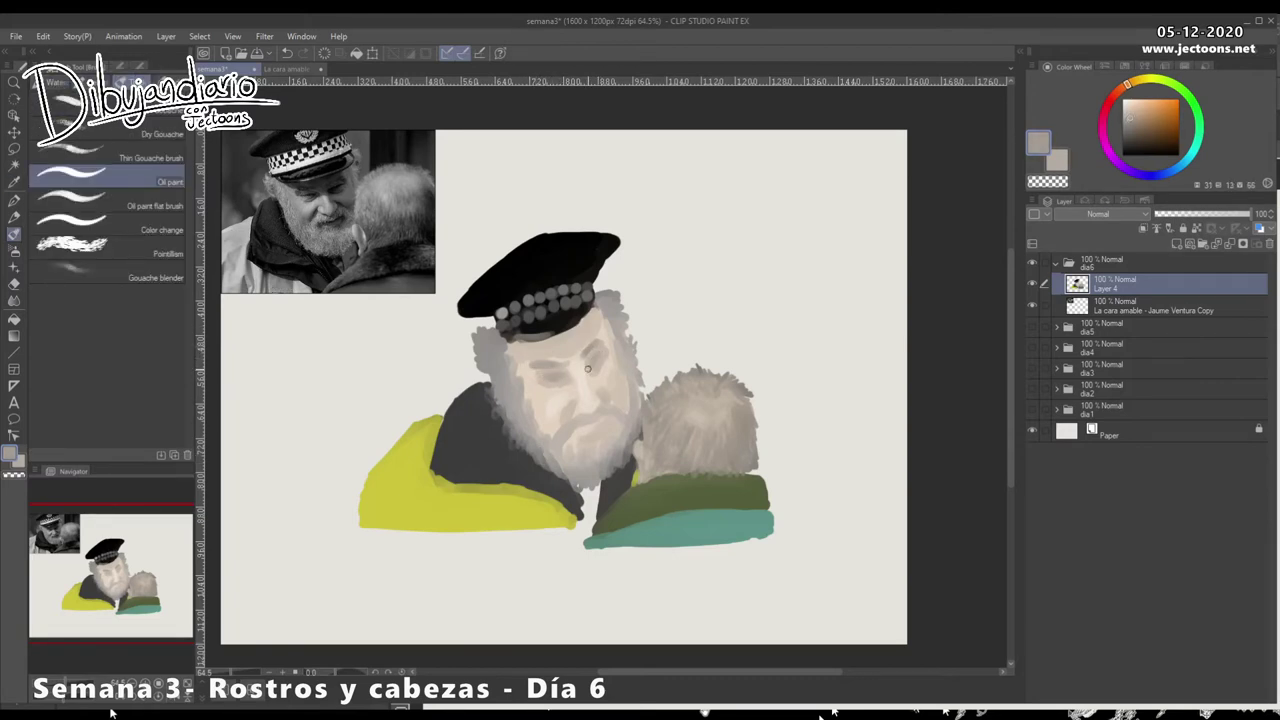
{"action": "left_click", "coordinate": [1130, 122]}
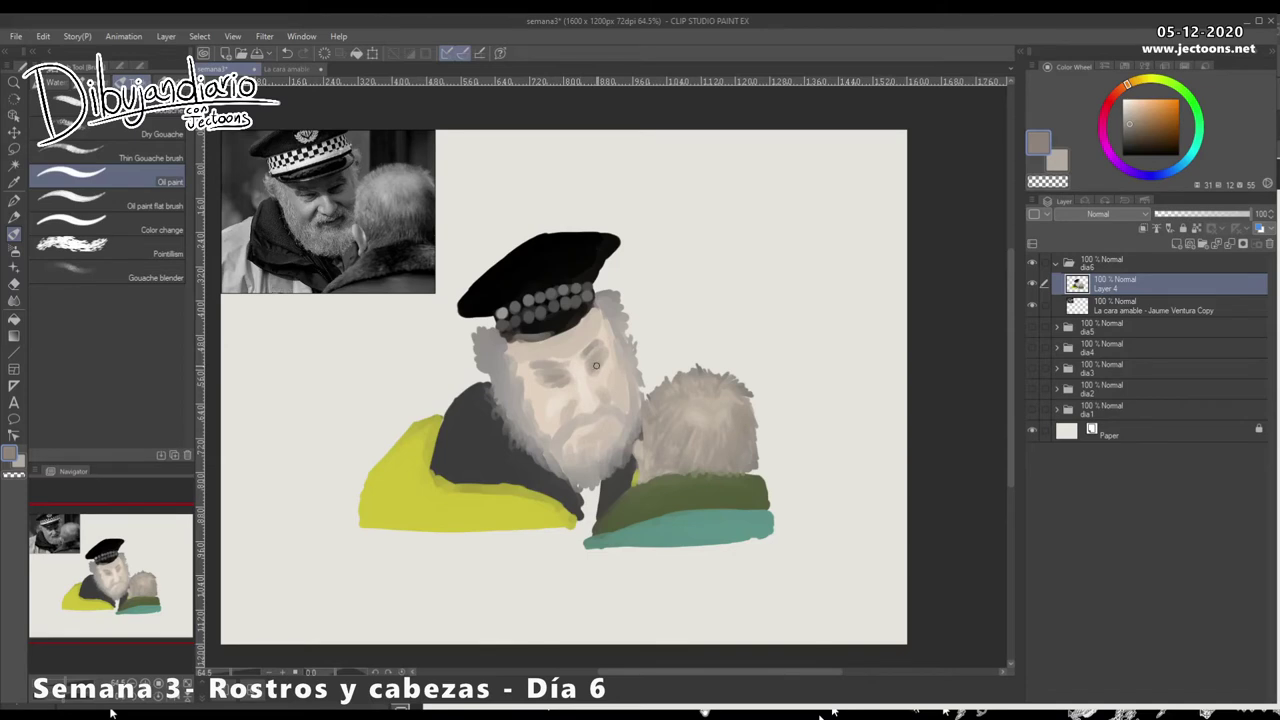
{"action": "left_click", "coordinate": [540, 369], "text": "alt"}
{"action": "left_click", "coordinate": [598, 357], "text": "alt"}
{"action": "mouse_move", "coordinate": [548, 348]}
{"action": "left_mouse_down"}
{"action": "mouse_move", "coordinate": [515, 348]}
{"action": "mouse_move", "coordinate": [583, 324]}
{"action": "mouse_move", "coordinate": [524, 346]}
{"action": "left_mouse_up"}
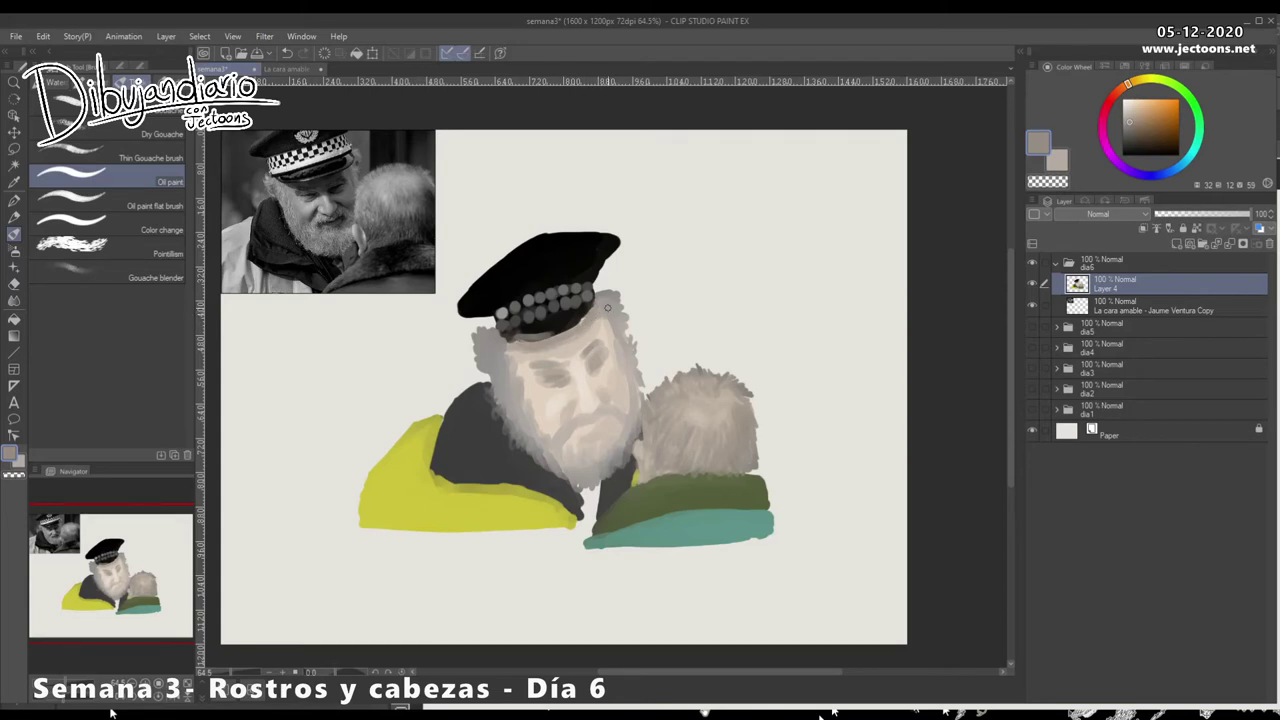
Step: Touch up the gray hair beside the officer's face and define both eyebrows in darker gray-brown
{"action": "left_click", "coordinate": [536, 412], "text": "alt"}
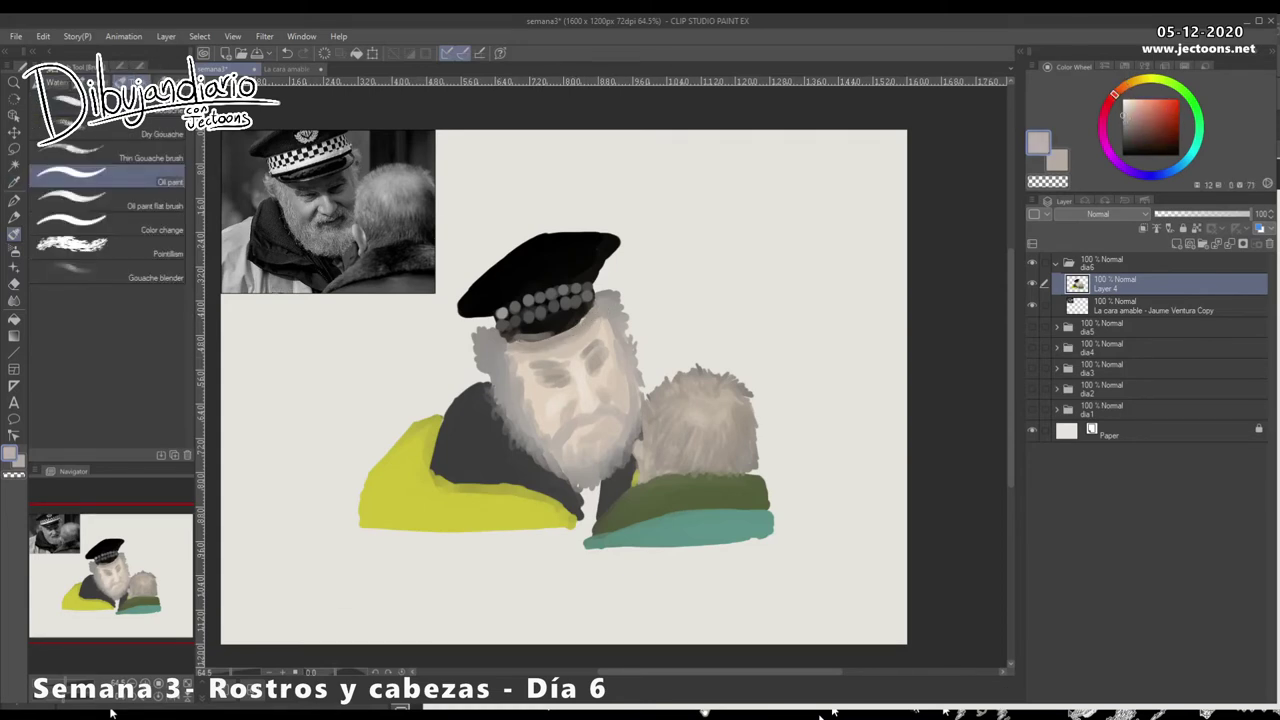
{"action": "mouse_move", "coordinate": [494, 352]}
{"action": "left_mouse_down"}
{"action": "mouse_move", "coordinate": [479, 346]}
{"action": "mouse_move", "coordinate": [494, 358]}
{"action": "left_mouse_up"}
{"action": "left_click", "coordinate": [524, 384], "text": "alt"}
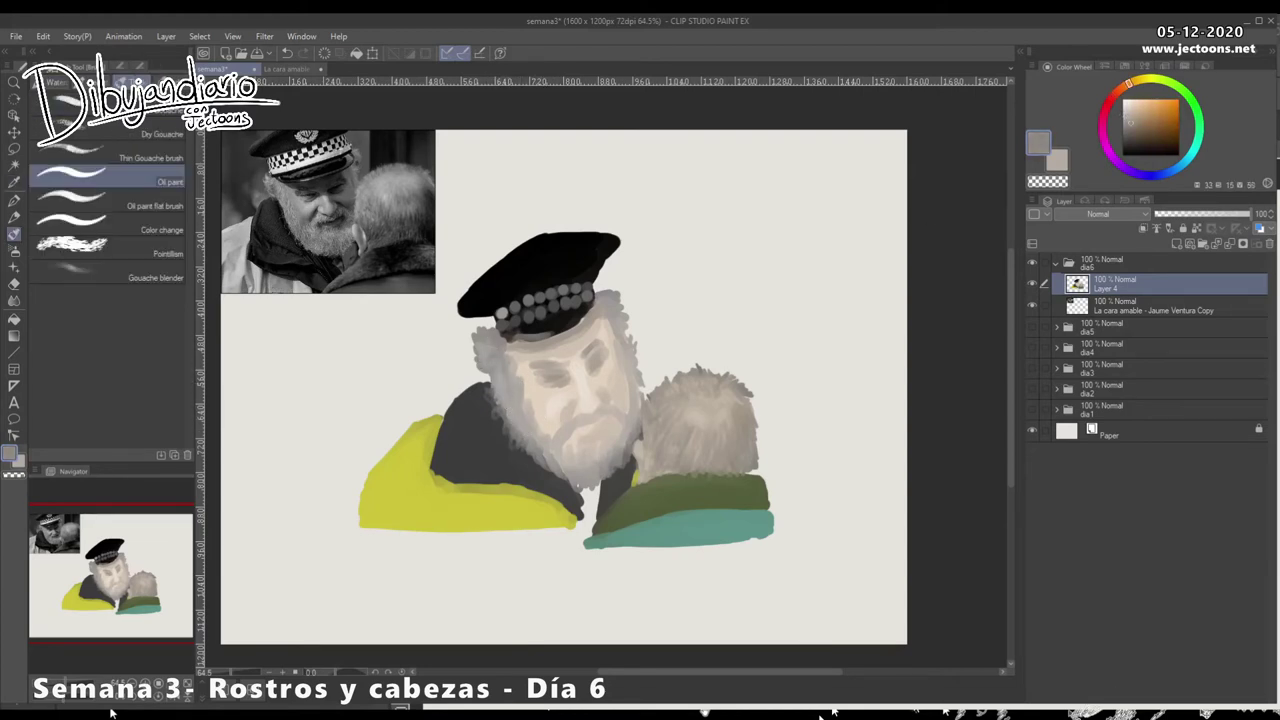
{"action": "mouse_move", "coordinate": [533, 364]}
{"action": "left_mouse_down"}
{"action": "mouse_move", "coordinate": [560, 366]}
{"action": "mouse_move", "coordinate": [603, 341]}
{"action": "left_mouse_up"}
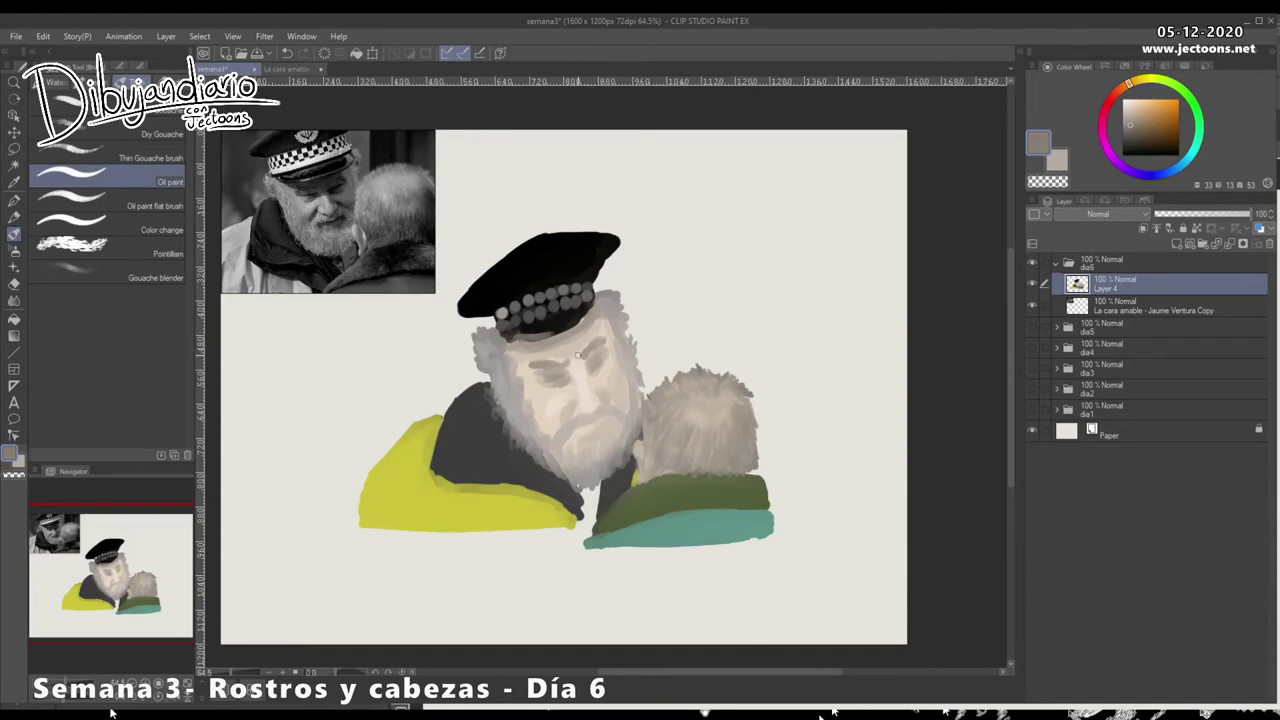
Step: Fill the gap beneath the beard with the dark collar color and paint olive fold marks on the yellow jacket
{"action": "left_click", "coordinate": [555, 508], "text": "alt"}
{"action": "mouse_move", "coordinate": [588, 500]}
{"action": "left_mouse_down"}
{"action": "mouse_move", "coordinate": [587, 524]}
{"action": "mouse_move", "coordinate": [596, 488]}
{"action": "mouse_move", "coordinate": [584, 490]}
{"action": "mouse_move", "coordinate": [594, 512]}
{"action": "left_mouse_up"}
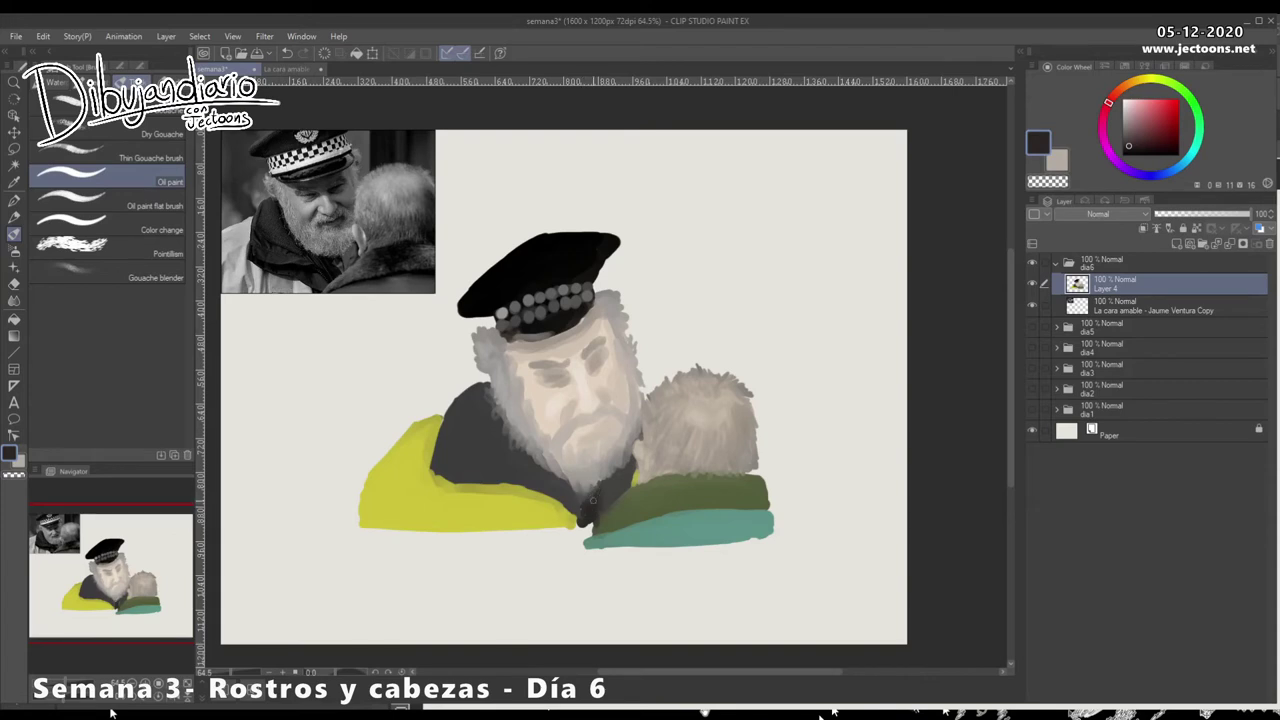
{"action": "left_click", "coordinate": [421, 478], "text": "alt"}
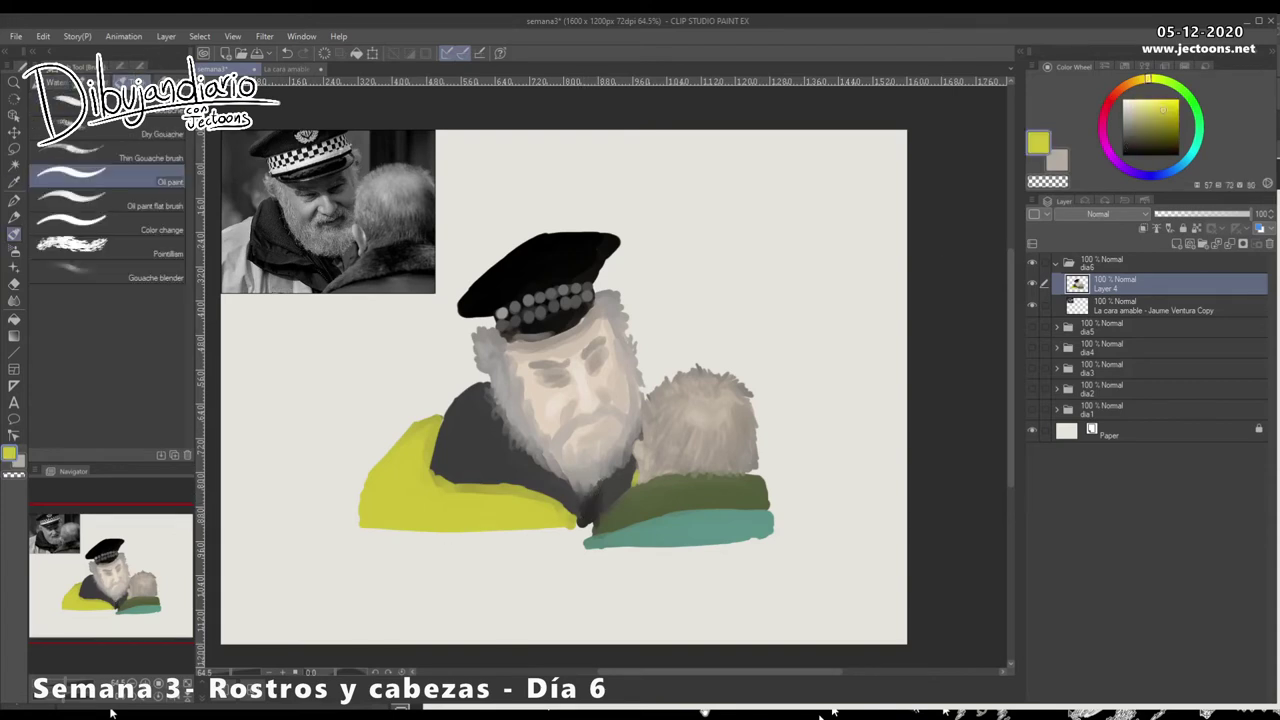
{"action": "mouse_move", "coordinate": [397, 474]}
{"action": "left_mouse_down"}
{"action": "mouse_move", "coordinate": [441, 513]}
{"action": "mouse_move", "coordinate": [438, 493]}
{"action": "mouse_move", "coordinate": [471, 496]}
{"action": "mouse_move", "coordinate": [472, 543]}
{"action": "mouse_move", "coordinate": [468, 518]}
{"action": "mouse_move", "coordinate": [473, 529]}
{"action": "mouse_move", "coordinate": [422, 532]}
{"action": "left_mouse_up"}
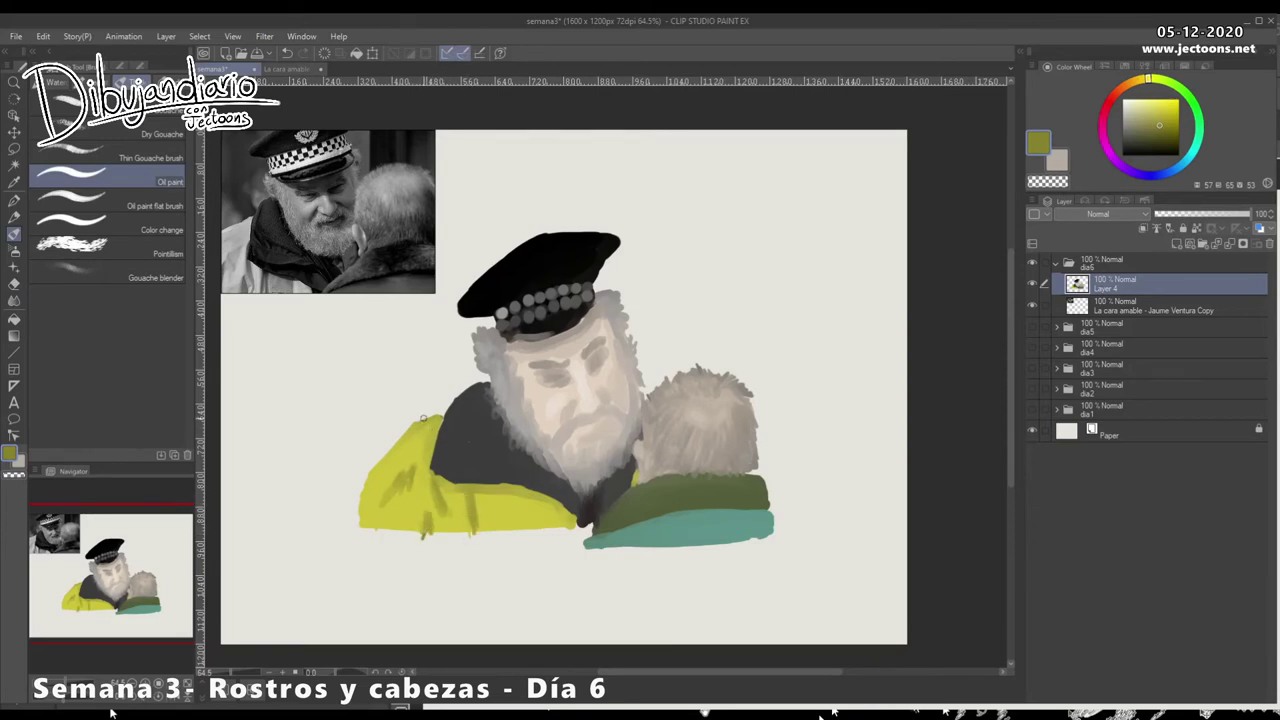
Step: Paint the officer's mouth in darker brown and touch up the surrounding moustache and beard with sampled gray
{"action": "left_click", "coordinate": [594, 434], "text": "alt"}
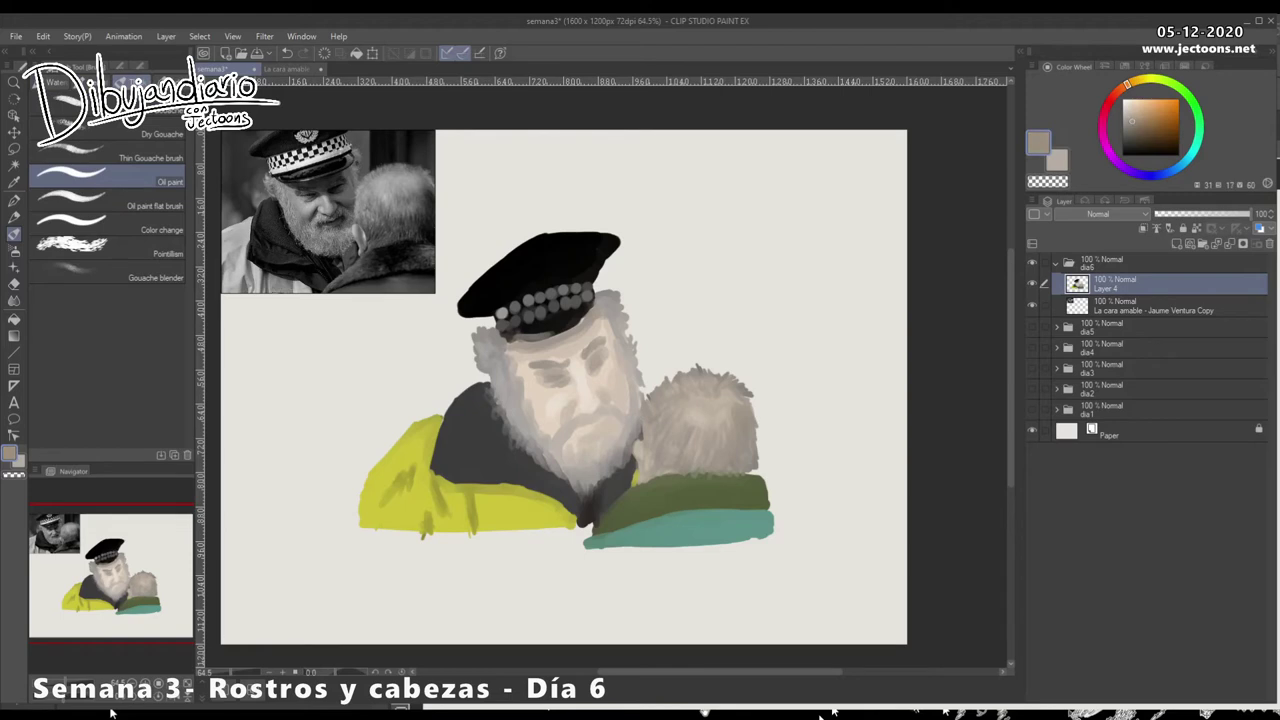
{"action": "mouse_move", "coordinate": [586, 426]}
{"action": "left_mouse_down"}
{"action": "mouse_move", "coordinate": [606, 419]}
{"action": "mouse_move", "coordinate": [617, 440]}
{"action": "mouse_move", "coordinate": [608, 434]}
{"action": "left_mouse_up"}
{"action": "left_click", "coordinate": [590, 427], "text": "alt"}
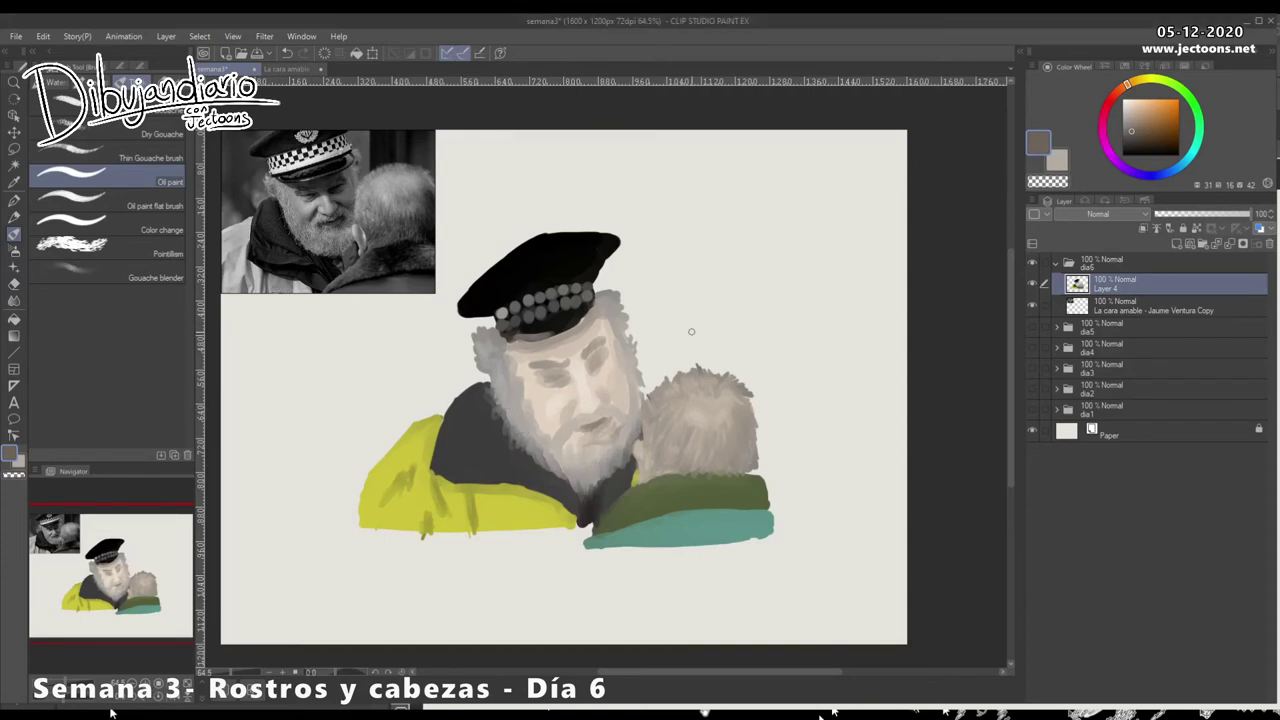
{"action": "left_click", "coordinate": [509, 393], "text": "alt"}
{"action": "left_click", "coordinate": [557, 435], "text": "alt"}
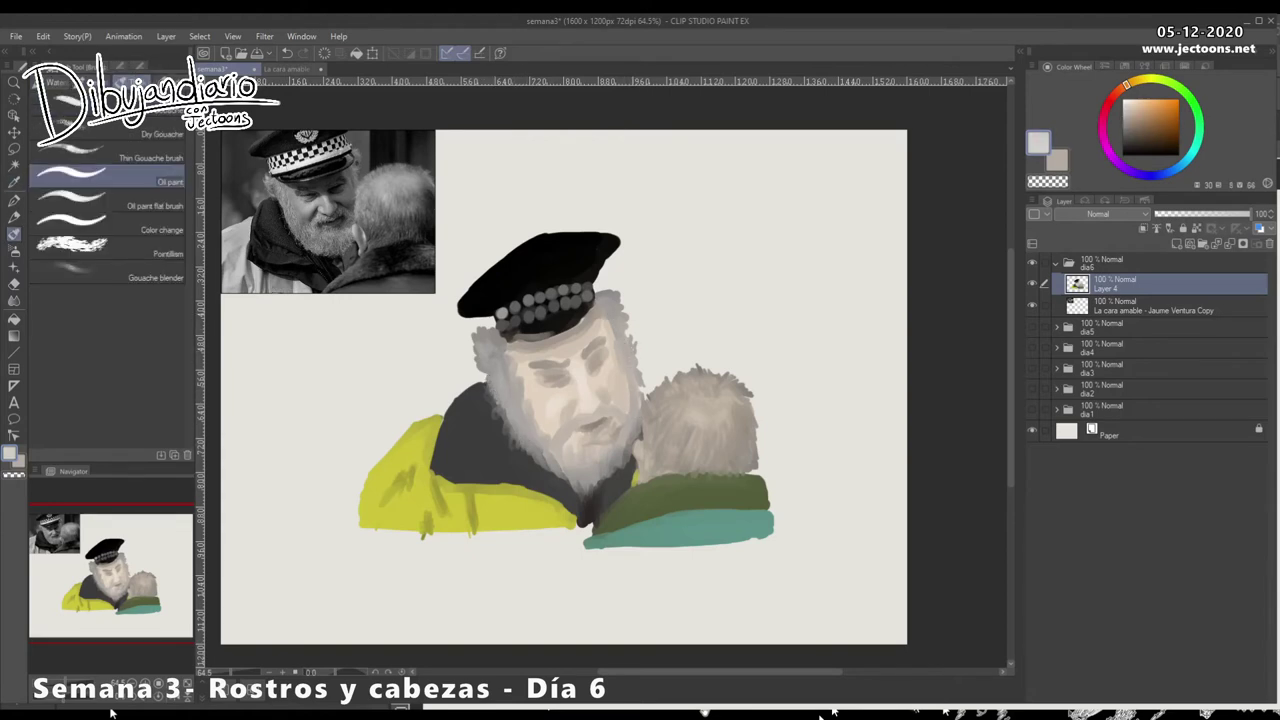
Step: Refine the officer's nose with light and shadow tones and blend his forehead with sampled beige
{"action": "left_click", "coordinate": [570, 415], "text": "alt"}
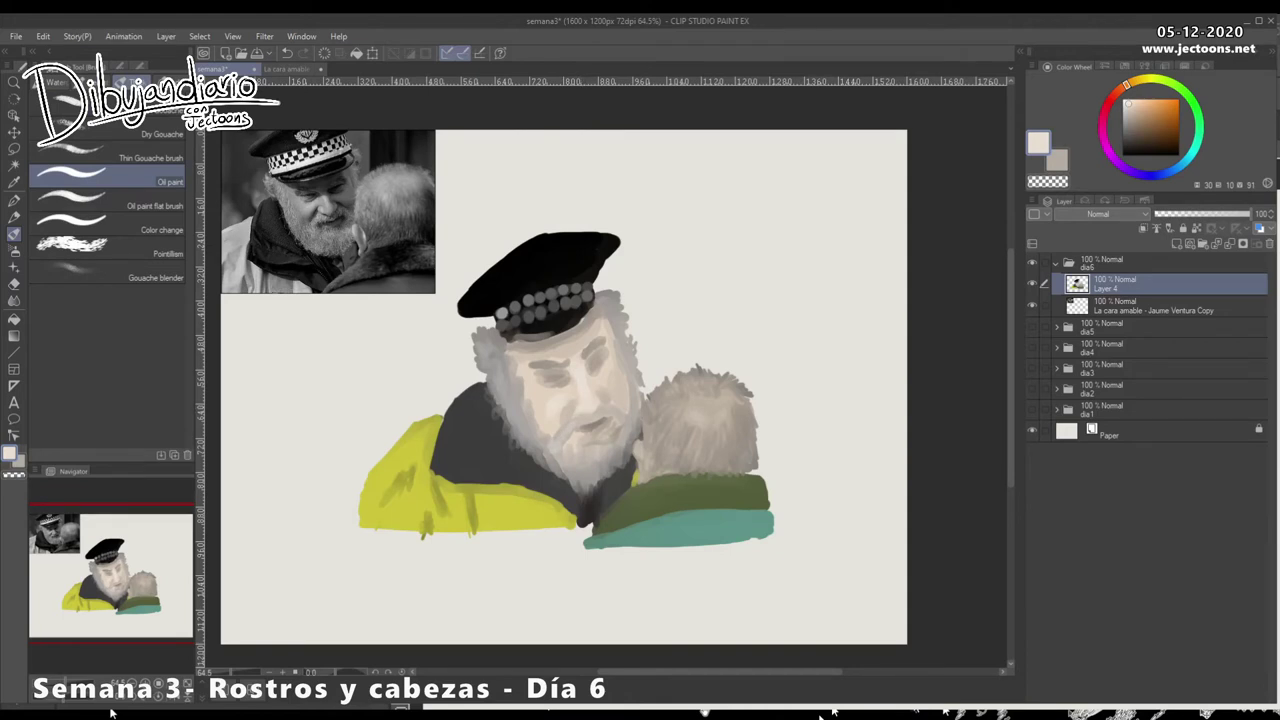
{"action": "left_click", "coordinate": [572, 408], "text": "alt"}
{"action": "left_click", "coordinate": [567, 417], "text": "alt"}
{"action": "left_click_drag", "start_coordinate": [566, 419], "coordinate": [574, 408]}
{"action": "left_click", "coordinate": [605, 411], "text": "alt"}
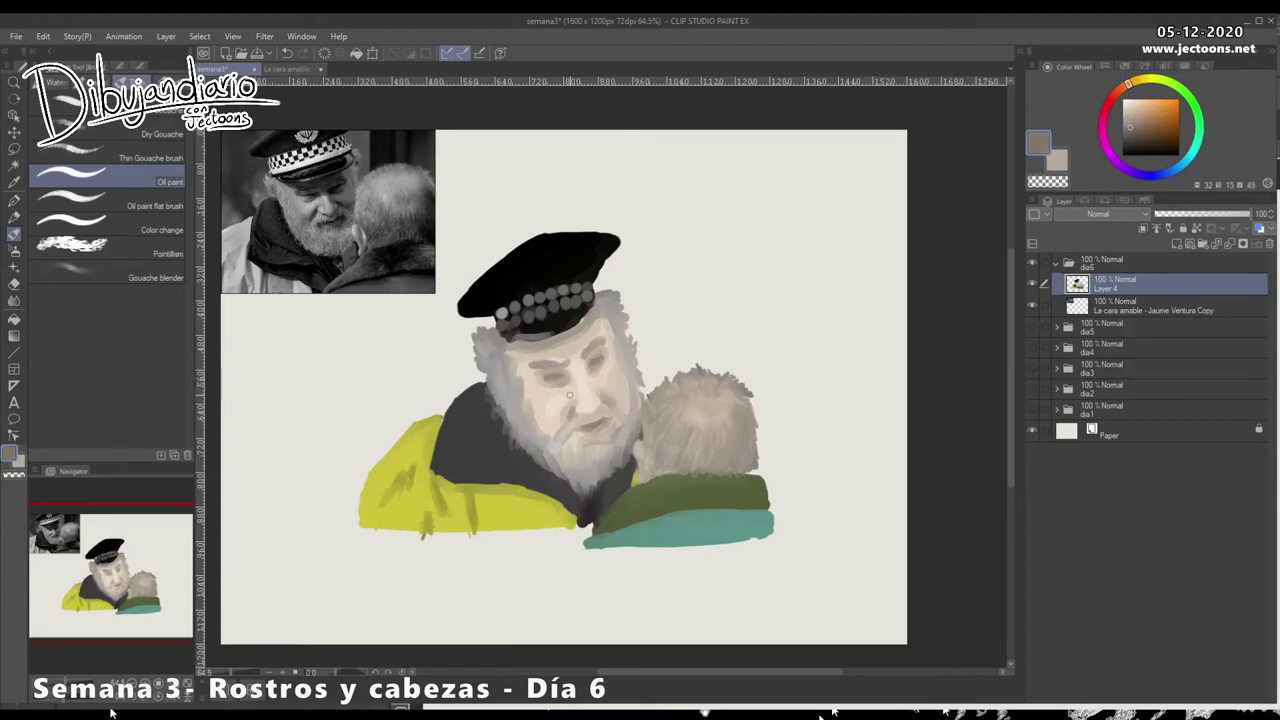
{"action": "left_click", "coordinate": [528, 367], "text": "alt"}
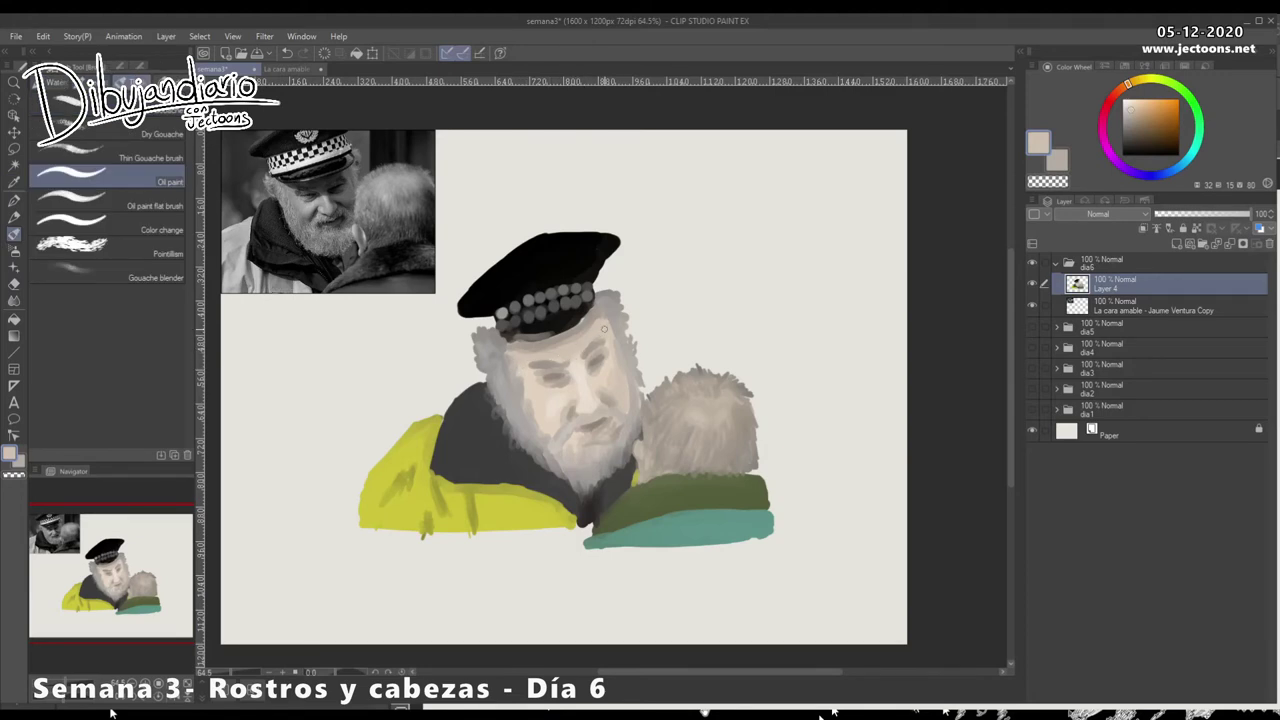
{"action": "left_click", "coordinate": [570, 372], "text": "alt"}
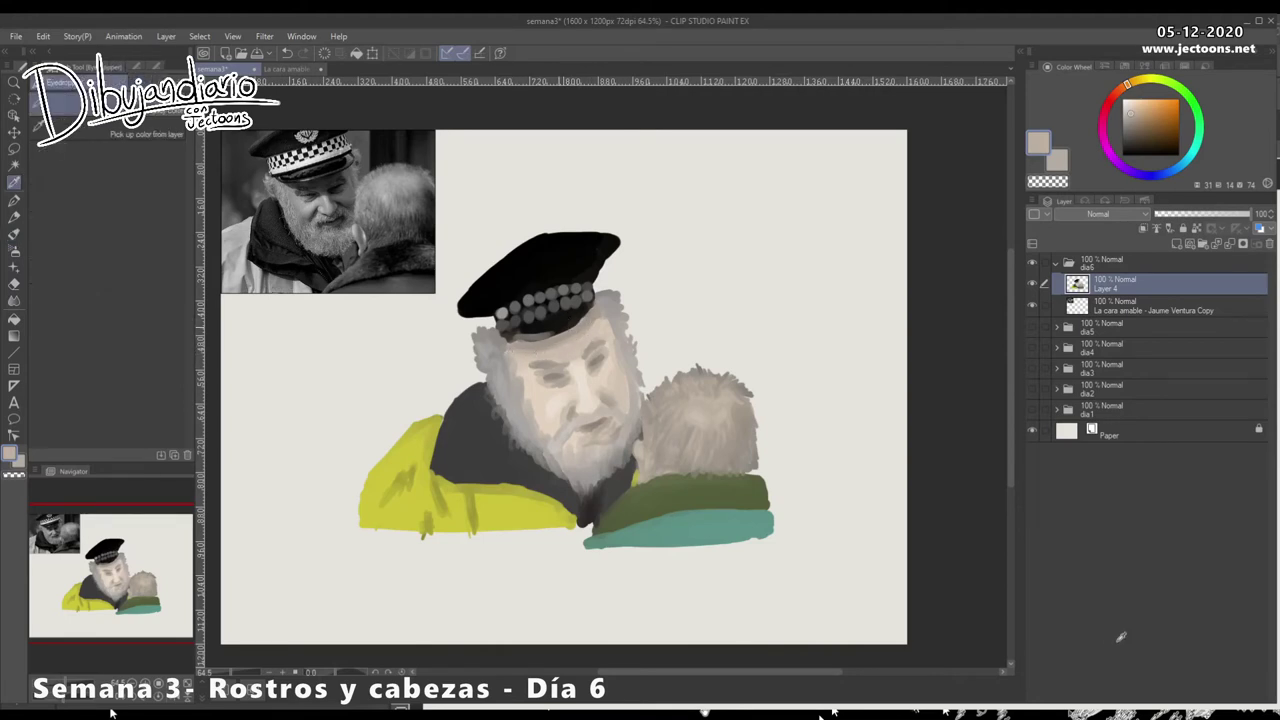
Step: Paint a golden-yellow emblem on the front of the officer's black cap
{"action": "left_click", "coordinate": [720, 257], "text": "alt"}
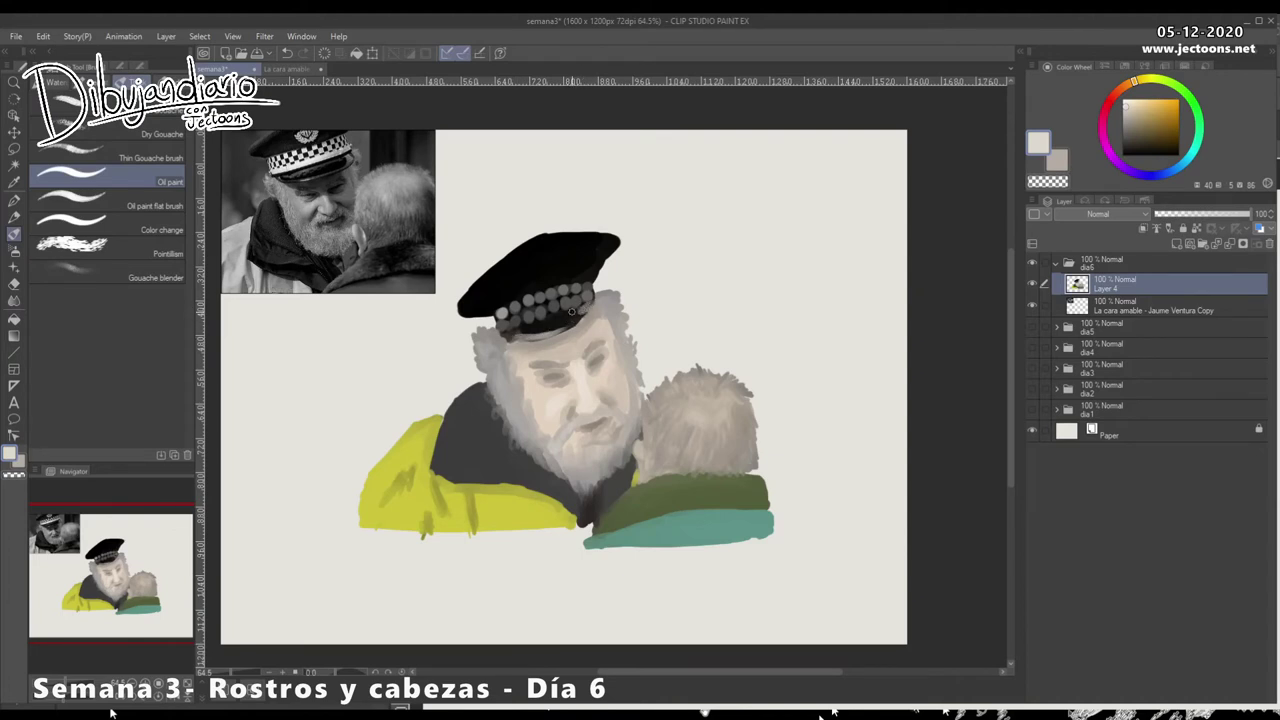
{"action": "key", "text": "i"}
{"action": "left_click", "coordinate": [485, 440], "text": "alt"}
{"action": "left_click", "coordinate": [1141, 79]}
{"action": "left_click", "coordinate": [1161, 110]}
{"action": "mouse_move", "coordinate": [534, 267]}
{"action": "left_mouse_down"}
{"action": "mouse_move", "coordinate": [528, 280]}
{"action": "mouse_move", "coordinate": [560, 264]}
{"action": "mouse_move", "coordinate": [526, 280]}
{"action": "mouse_move", "coordinate": [562, 270]}
{"action": "left_mouse_up"}
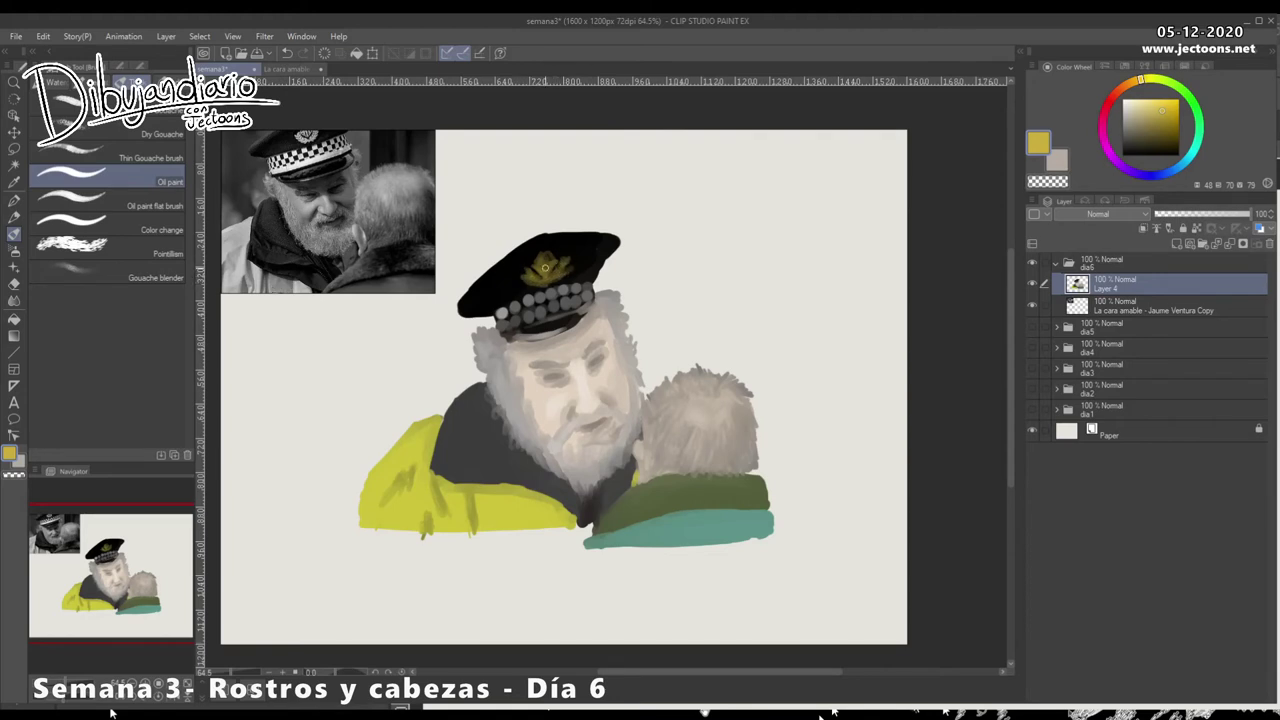
Step: Add subtle dark olive and gray highlights to the officer's black cap around the emblem and above the checkered band
{"action": "left_click", "coordinate": [991, 555], "text": "alt"}
{"action": "mouse_move", "coordinate": [492, 305]}
{"action": "left_mouse_down"}
{"action": "mouse_move", "coordinate": [515, 291]}
{"action": "mouse_move", "coordinate": [485, 305]}
{"action": "left_mouse_up"}
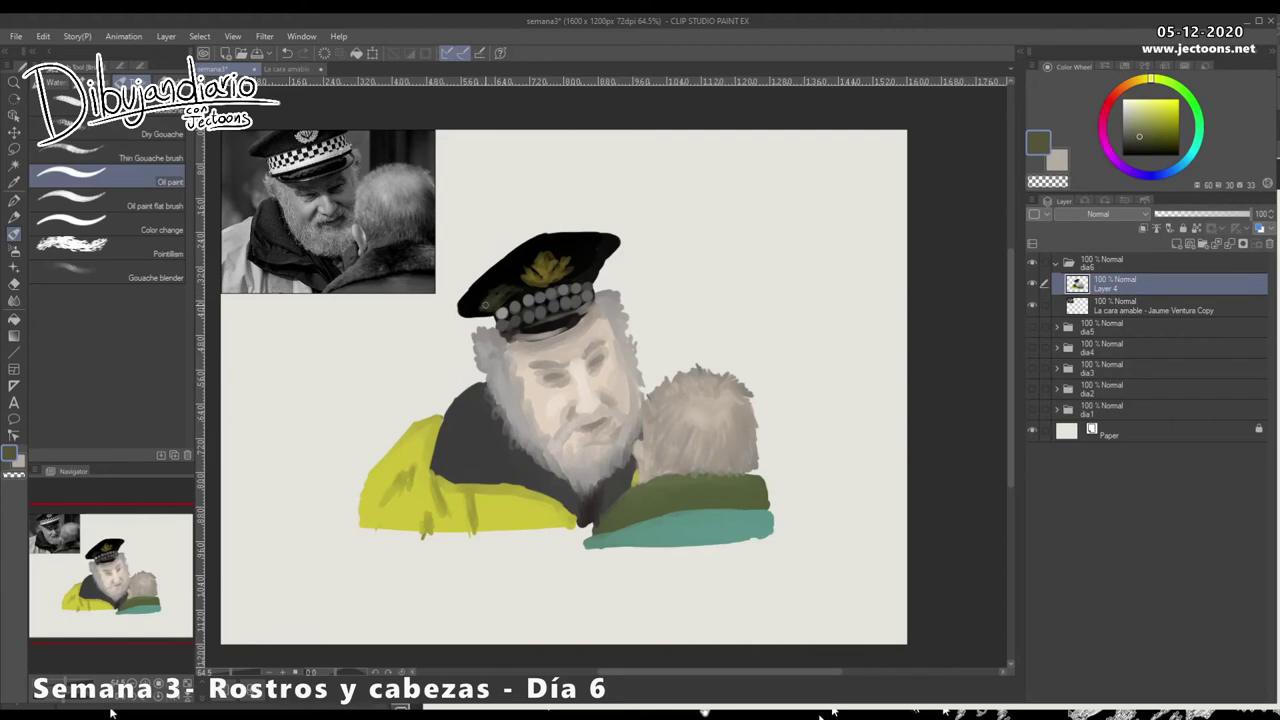
{"action": "left_click", "coordinate": [480, 305], "text": "alt"}
{"action": "left_click_drag", "start_coordinate": [478, 307], "coordinate": [508, 297]}
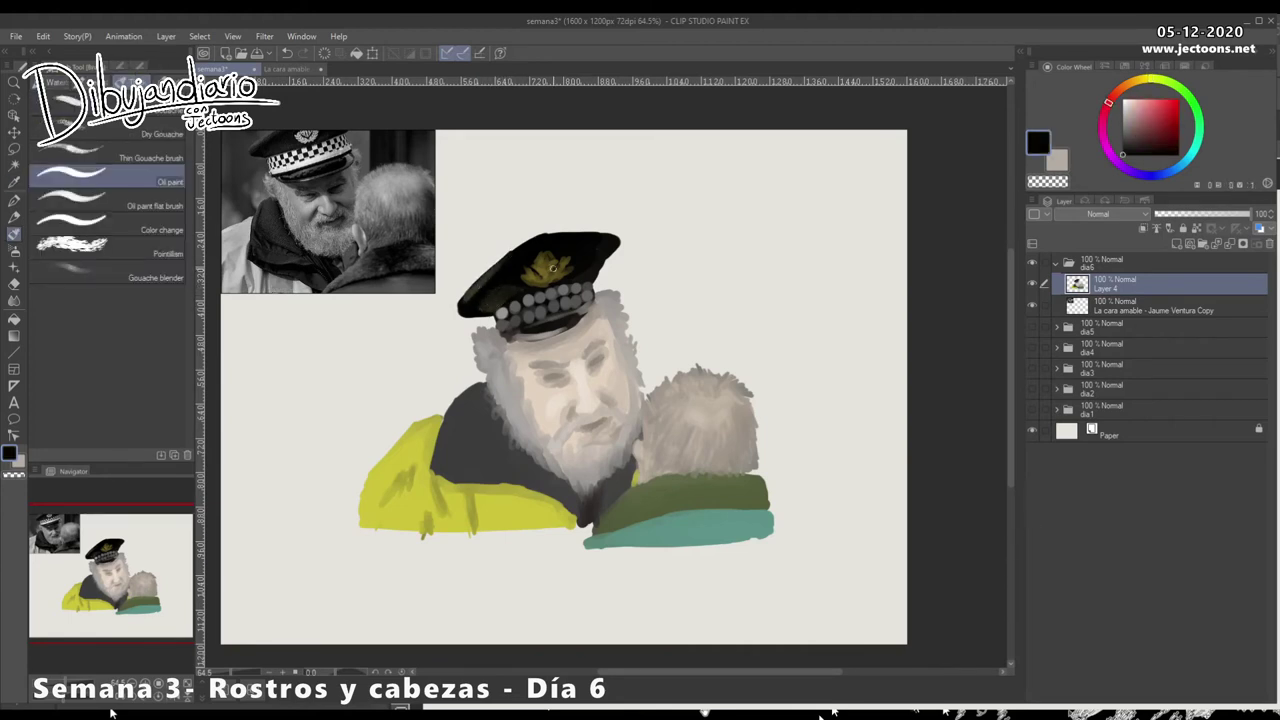
{"action": "left_click", "coordinate": [560, 326], "text": "alt"}
{"action": "left_click", "coordinate": [560, 293], "text": "alt"}
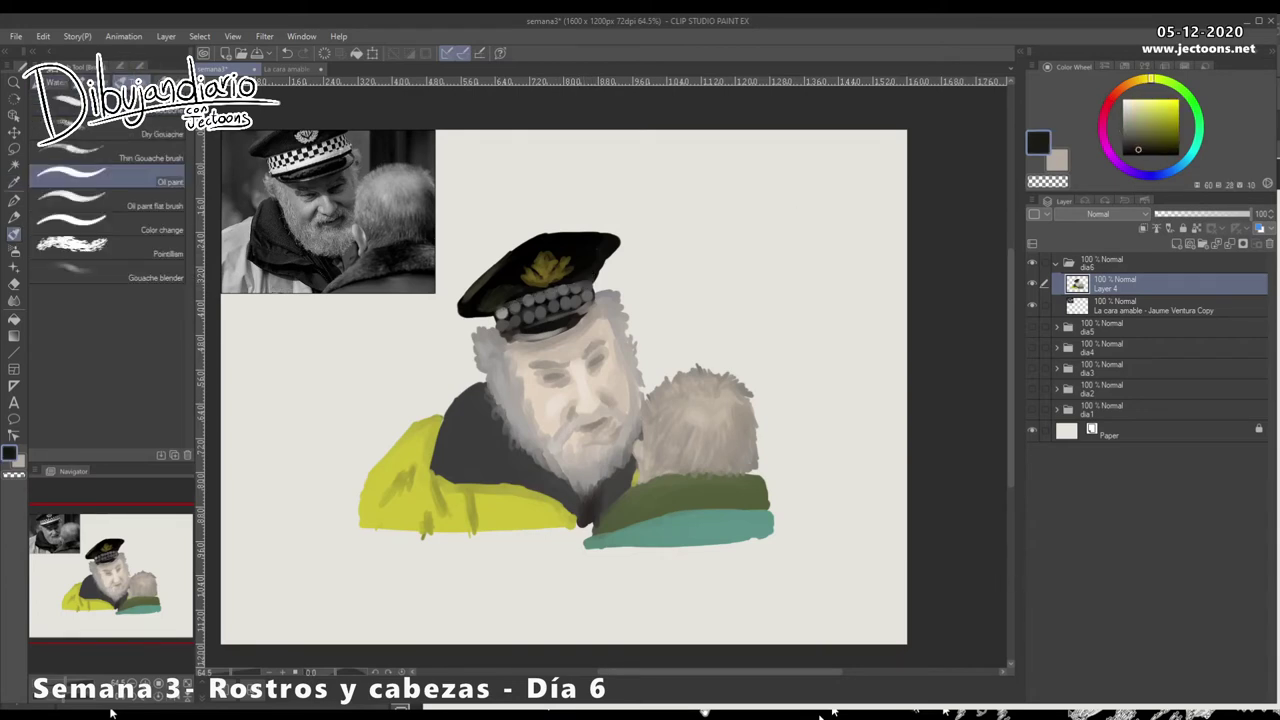
{"action": "left_click", "coordinate": [1129, 133]}
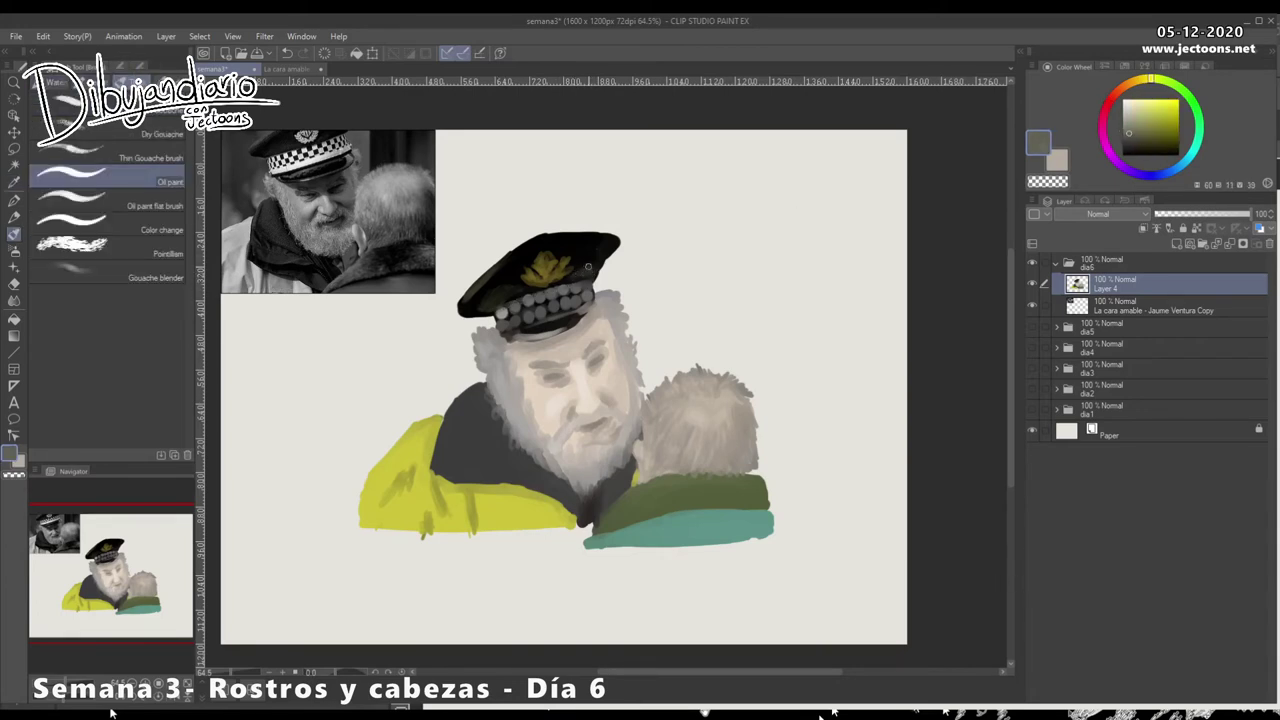
Step: Extend the officer's gray hair below the cap and shade folds into his dark collar with a darker sampled tone
{"action": "left_click", "coordinate": [614, 353], "text": "alt"}
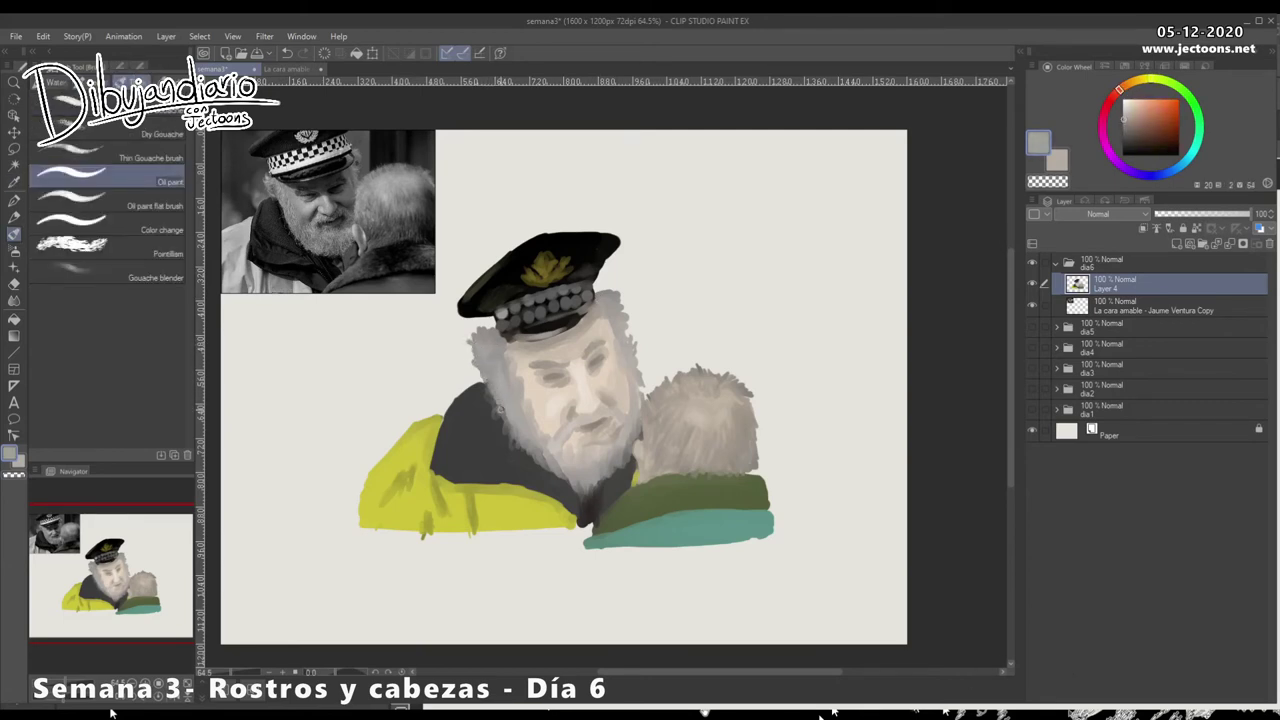
{"action": "left_click", "coordinate": [476, 462], "text": "alt"}
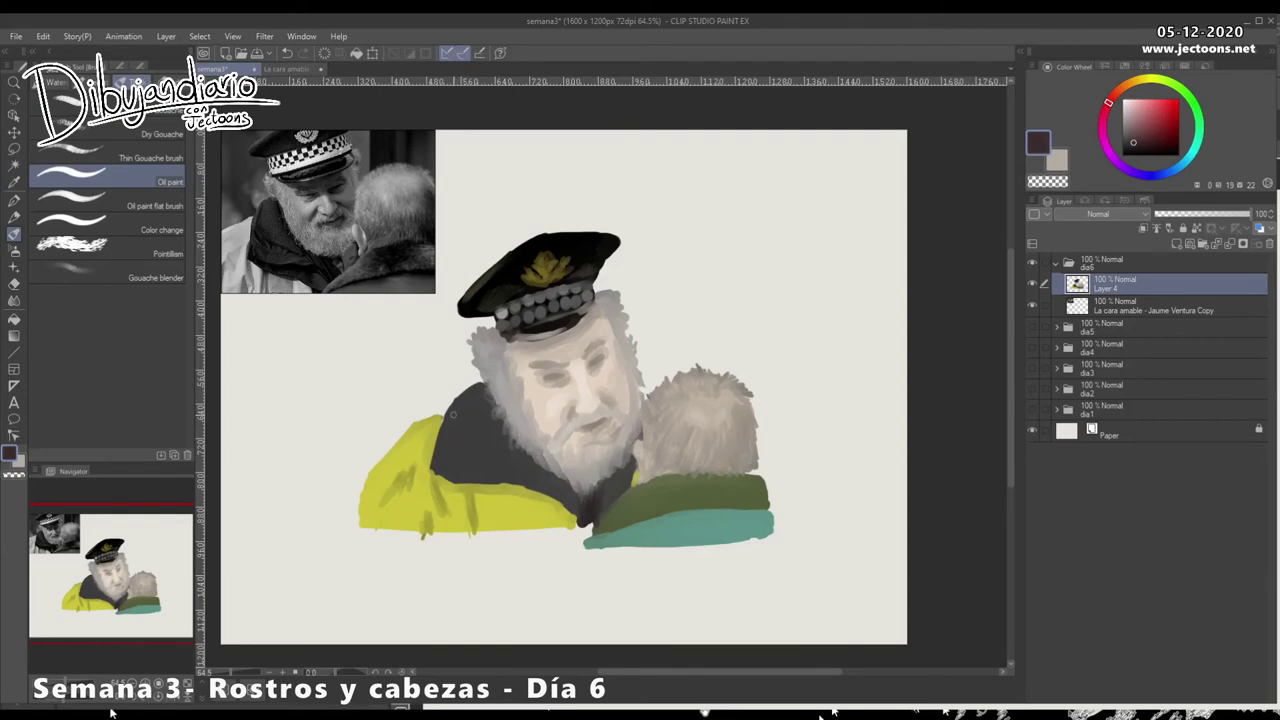
{"action": "left_click", "coordinate": [272, 236], "text": "alt"}
{"action": "left_click", "coordinate": [282, 244], "text": "alt"}
{"action": "left_click", "coordinate": [591, 503], "text": "alt"}
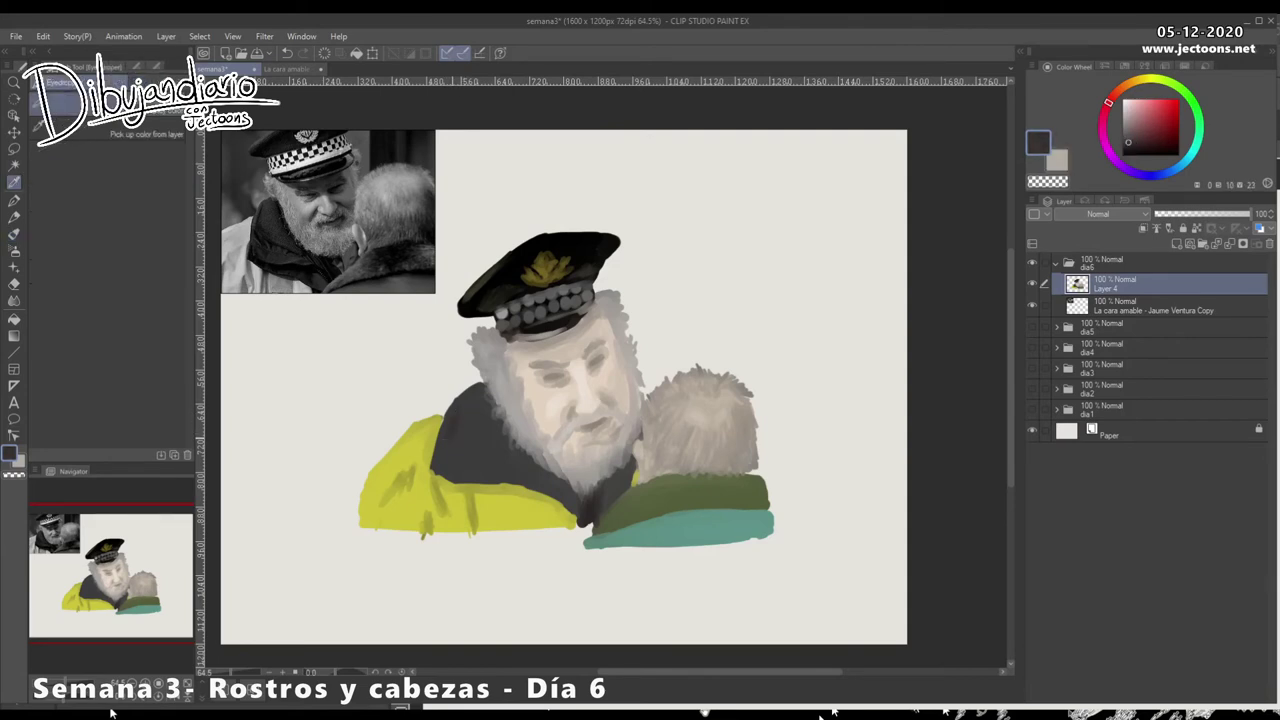
{"action": "left_click", "coordinate": [455, 412], "text": "alt"}
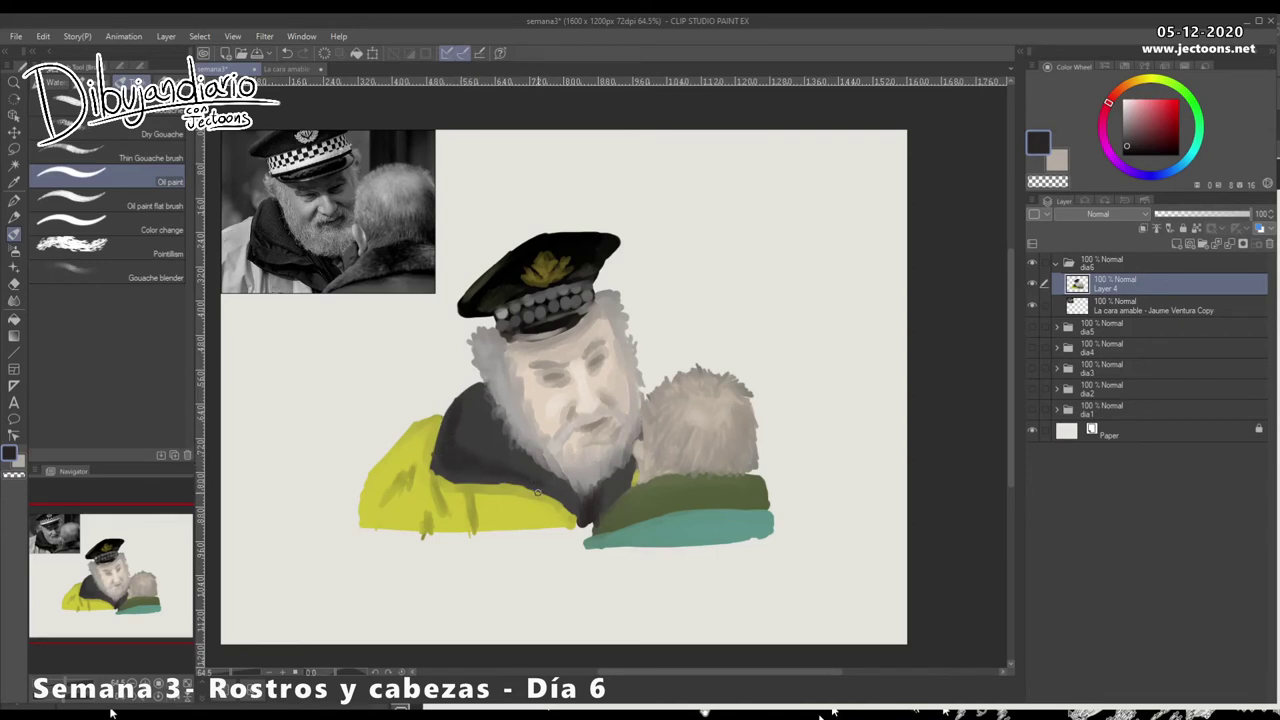
Step: Shade the second man's green collar with dark green beneath his head and add lighter green strokes
{"action": "left_click", "coordinate": [650, 510], "text": "alt"}
{"action": "mouse_move", "coordinate": [666, 457]}
{"action": "left_mouse_down"}
{"action": "mouse_move", "coordinate": [660, 470]}
{"action": "mouse_move", "coordinate": [690, 482]}
{"action": "mouse_move", "coordinate": [682, 504]}
{"action": "mouse_move", "coordinate": [695, 484]}
{"action": "left_mouse_up"}
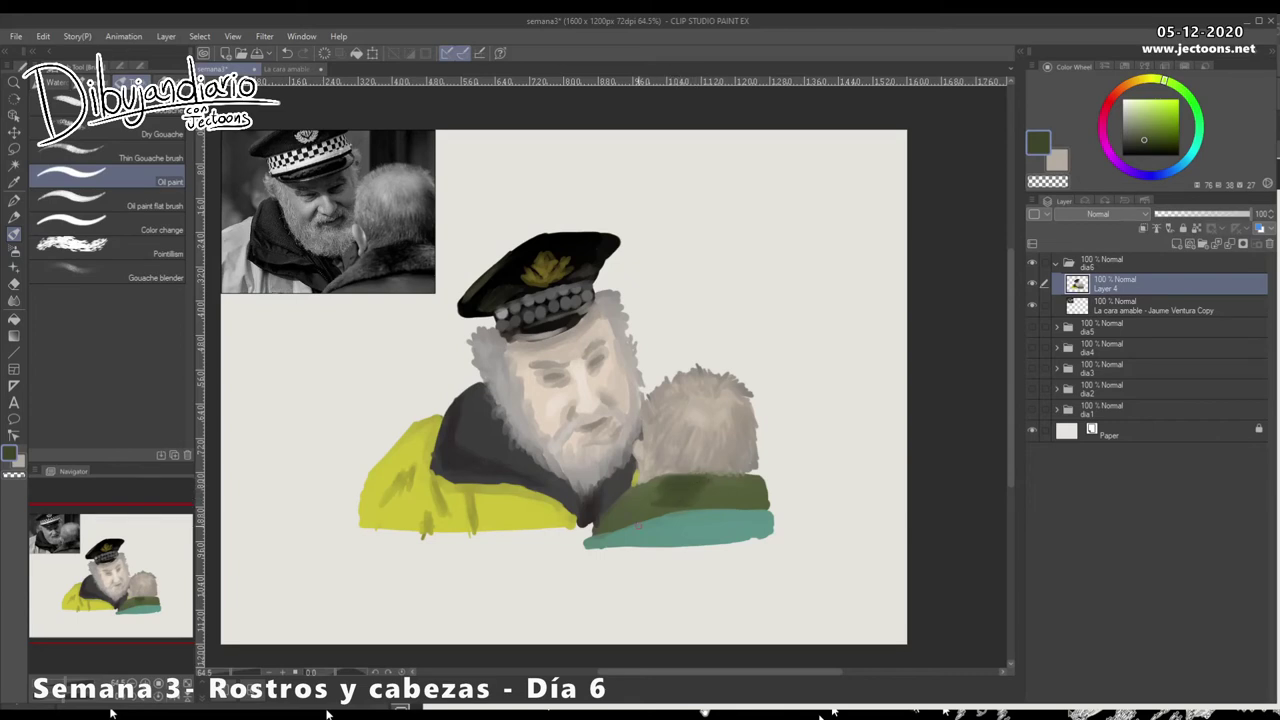
{"action": "left_click", "coordinate": [685, 476], "text": "alt"}
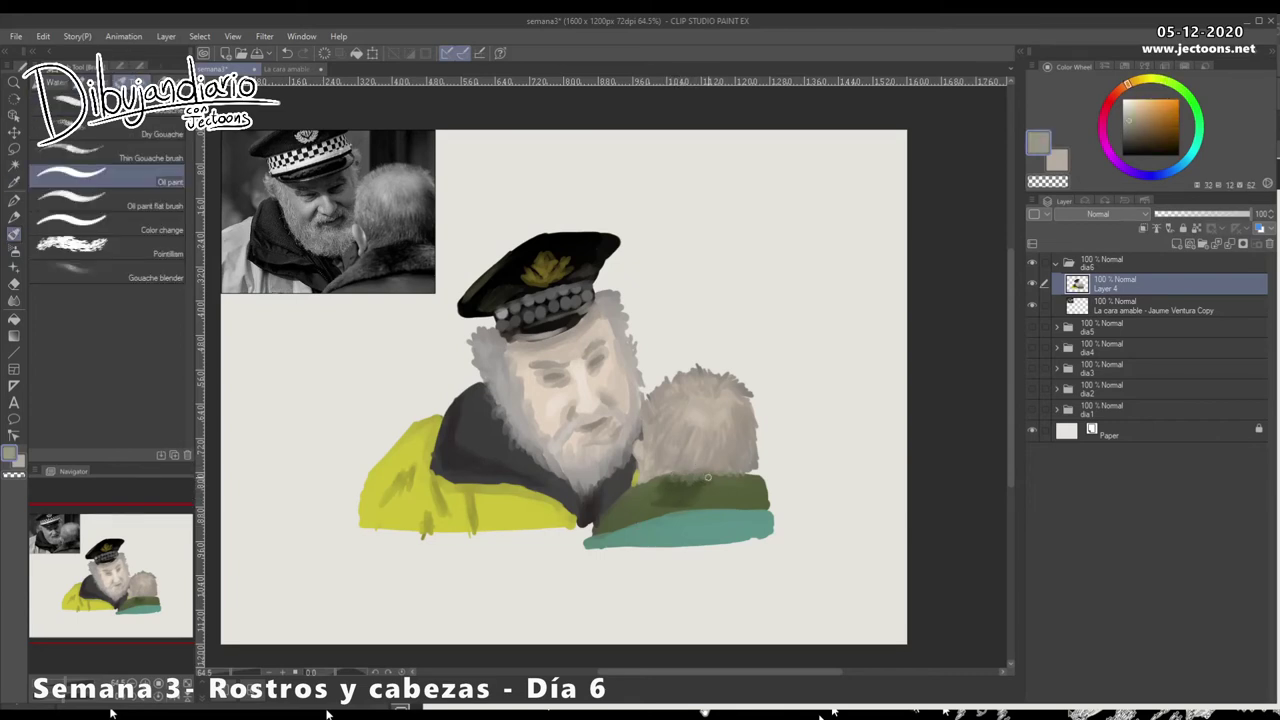
{"action": "left_click", "coordinate": [671, 496], "text": "alt"}
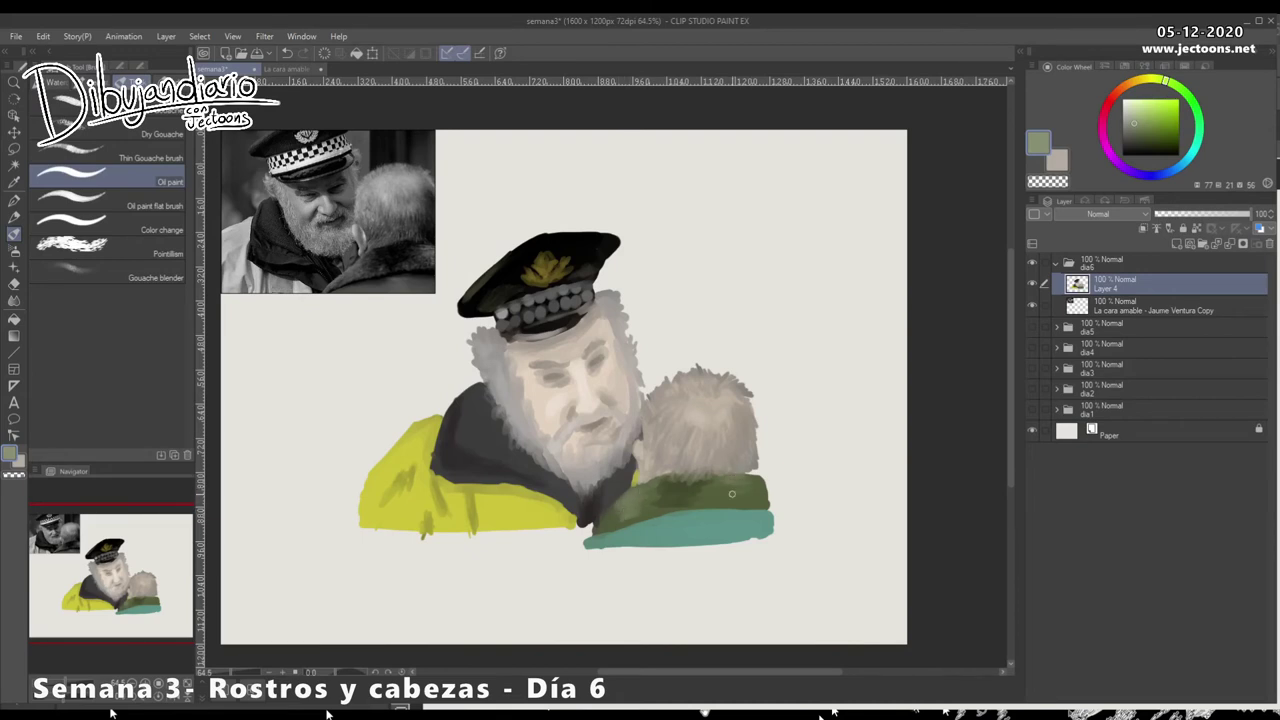
Step: Darken the lower back of the second man's head with gray-brown hair strokes
{"action": "left_click", "coordinate": [688, 464], "text": "alt"}
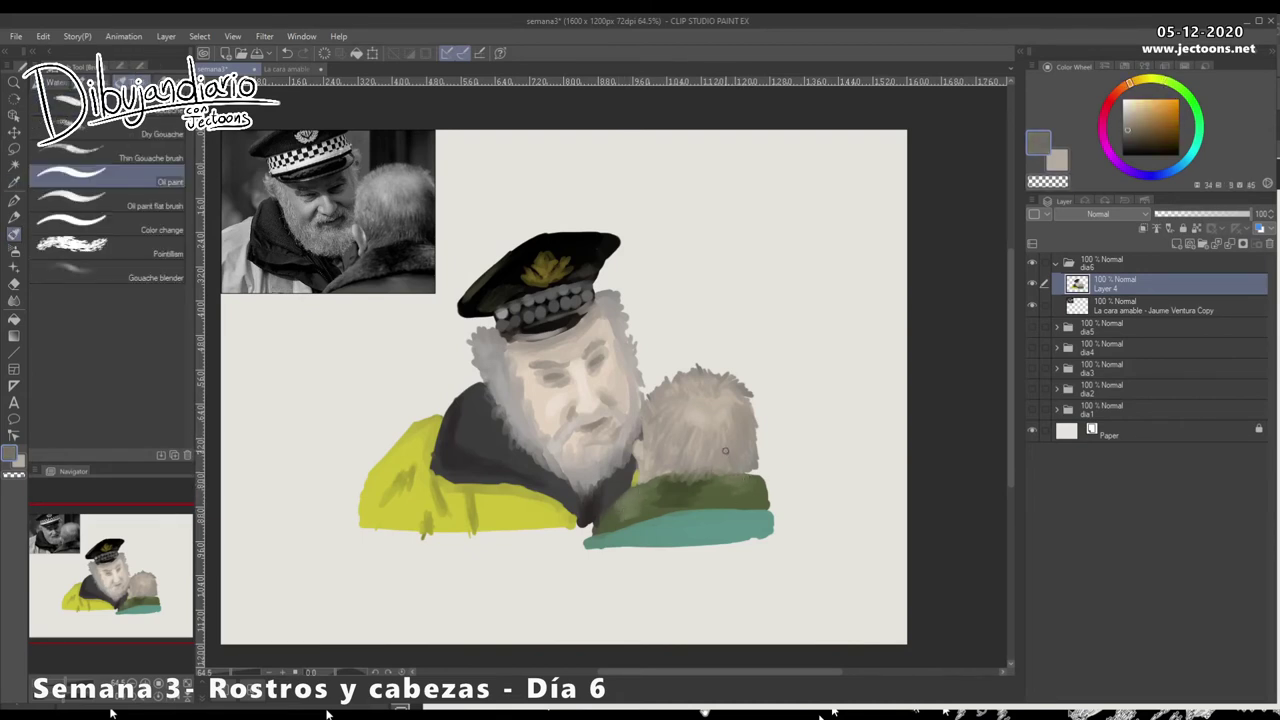
{"action": "mouse_move", "coordinate": [730, 437]}
{"action": "left_mouse_down"}
{"action": "mouse_move", "coordinate": [741, 457]}
{"action": "mouse_move", "coordinate": [740, 417]}
{"action": "mouse_move", "coordinate": [743, 442]}
{"action": "left_mouse_up"}
{"action": "key", "text": "alt"}
{"action": "left_click", "coordinate": [645, 455], "text": "alt"}
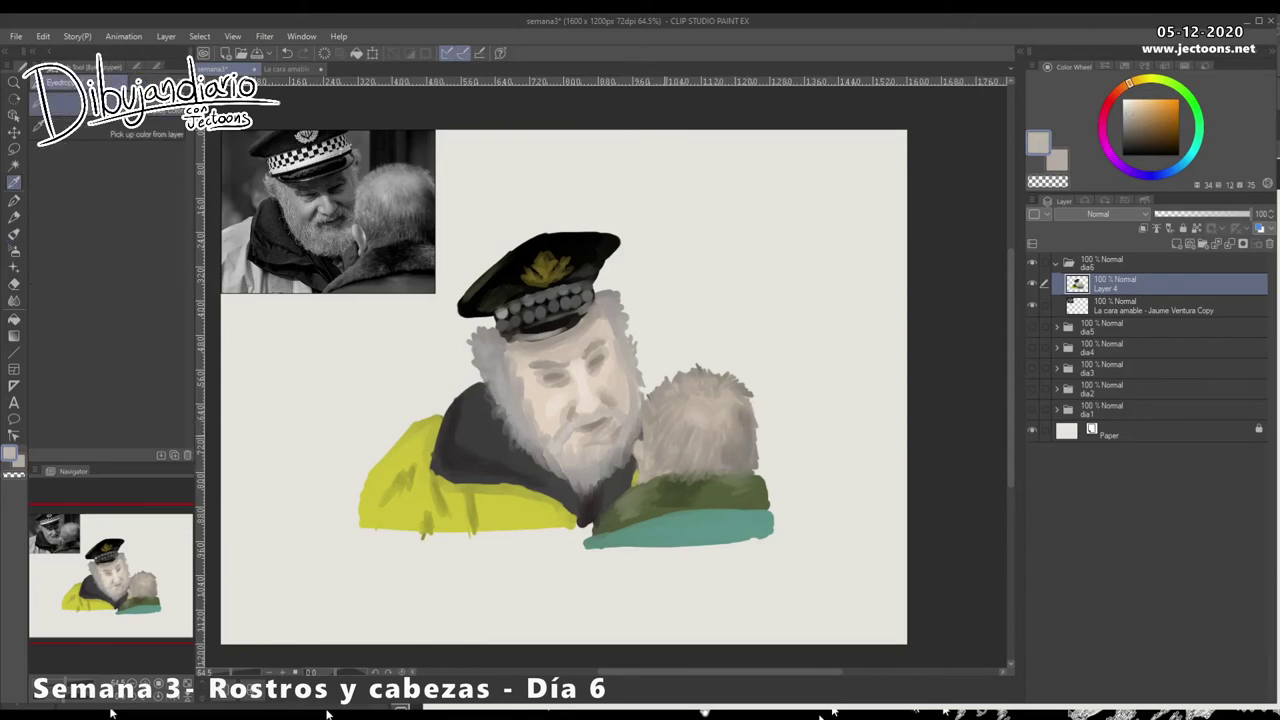
Step: Extend the second man's collar over the top of the teal area with rough dark green strokes
{"action": "left_click", "coordinate": [643, 480], "text": "alt"}
{"action": "left_click_drag", "start_coordinate": [694, 517], "coordinate": [602, 535]}
{"action": "left_click_drag", "start_coordinate": [744, 513], "coordinate": [671, 516]}
{"action": "left_click_drag", "start_coordinate": [761, 511], "coordinate": [604, 533]}
{"action": "left_click", "coordinate": [758, 508], "text": "alt"}
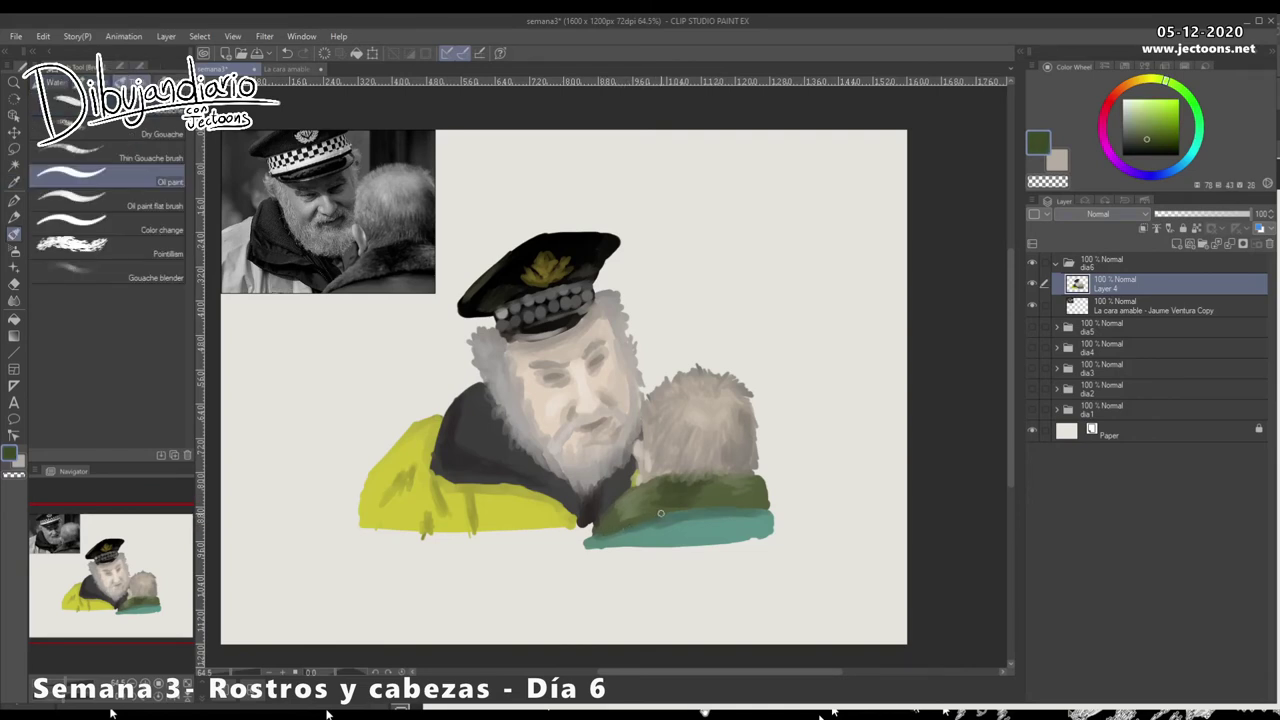
{"action": "mouse_move", "coordinate": [678, 514]}
{"action": "left_mouse_down"}
{"action": "mouse_move", "coordinate": [749, 514]}
{"action": "mouse_move", "coordinate": [681, 515]}
{"action": "mouse_move", "coordinate": [757, 515]}
{"action": "mouse_move", "coordinate": [753, 472]}
{"action": "left_mouse_up"}
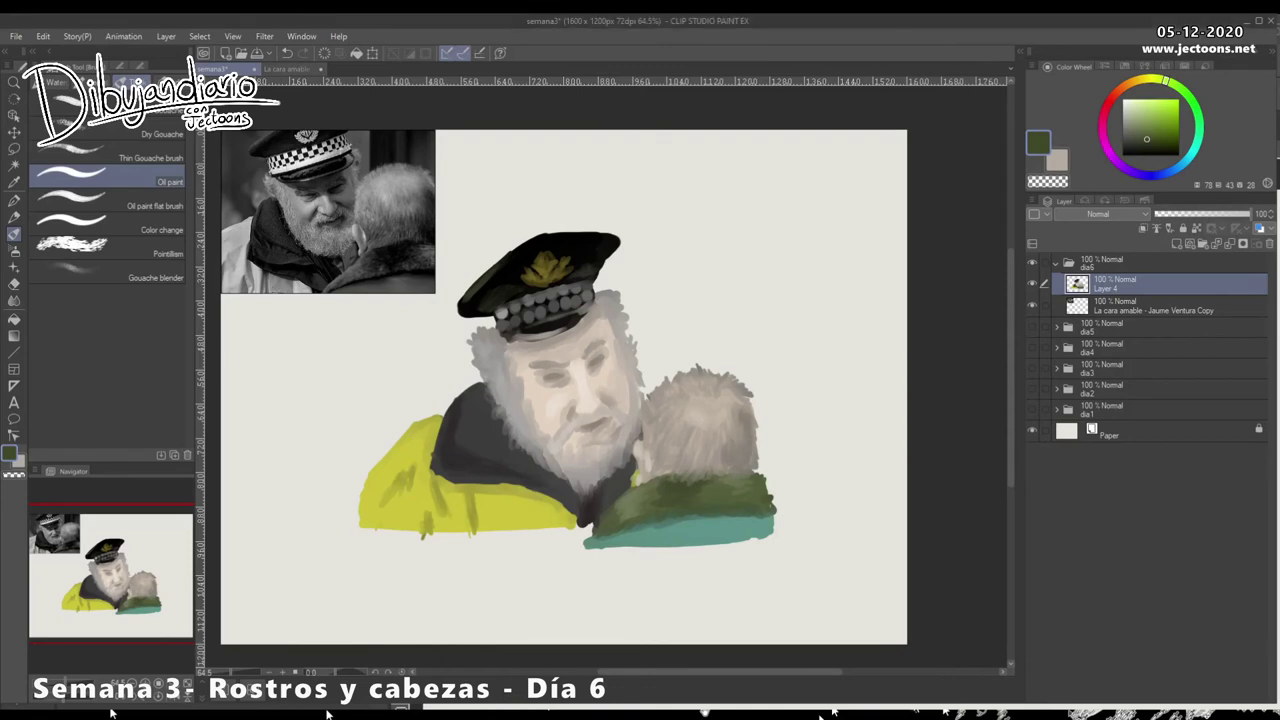
Step: Touch up the second man's teal garment and green collar and the officer's yellow jacket with tones sampled from each
{"action": "left_click", "coordinate": [684, 532], "text": "alt"}
{"action": "left_click", "coordinate": [640, 514], "text": "alt"}
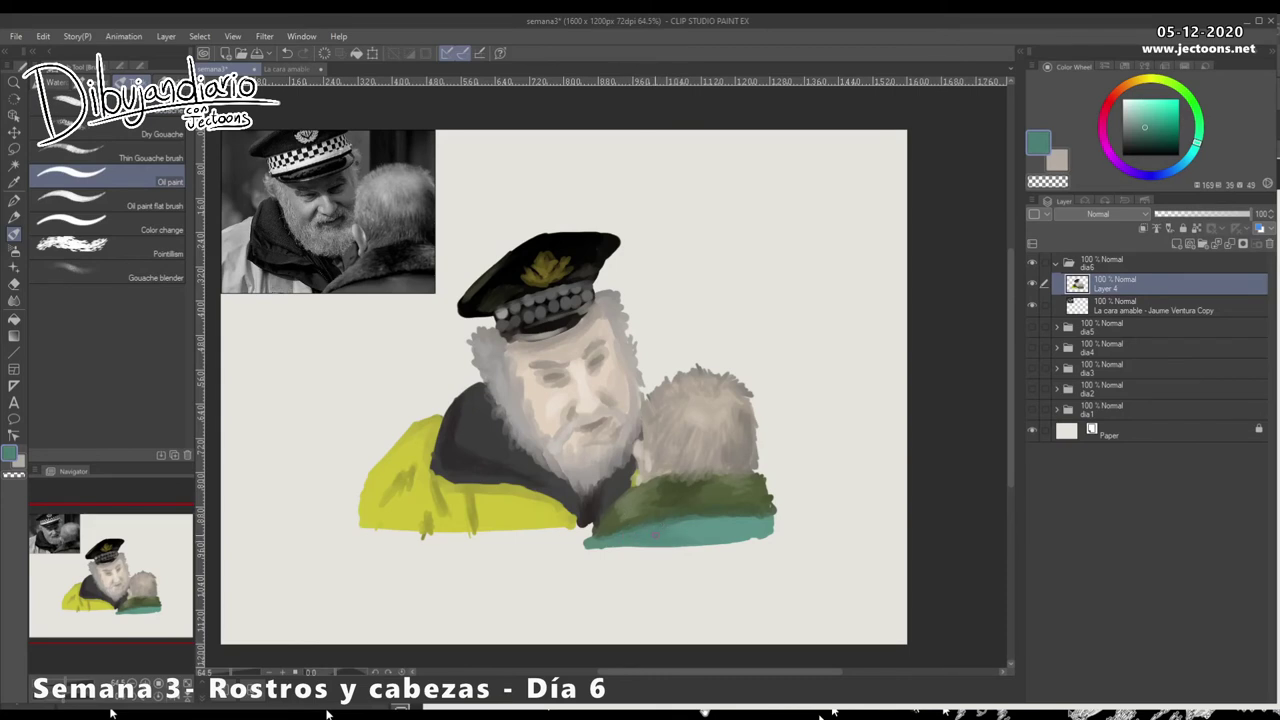
{"action": "left_click", "coordinate": [516, 500], "text": "alt"}
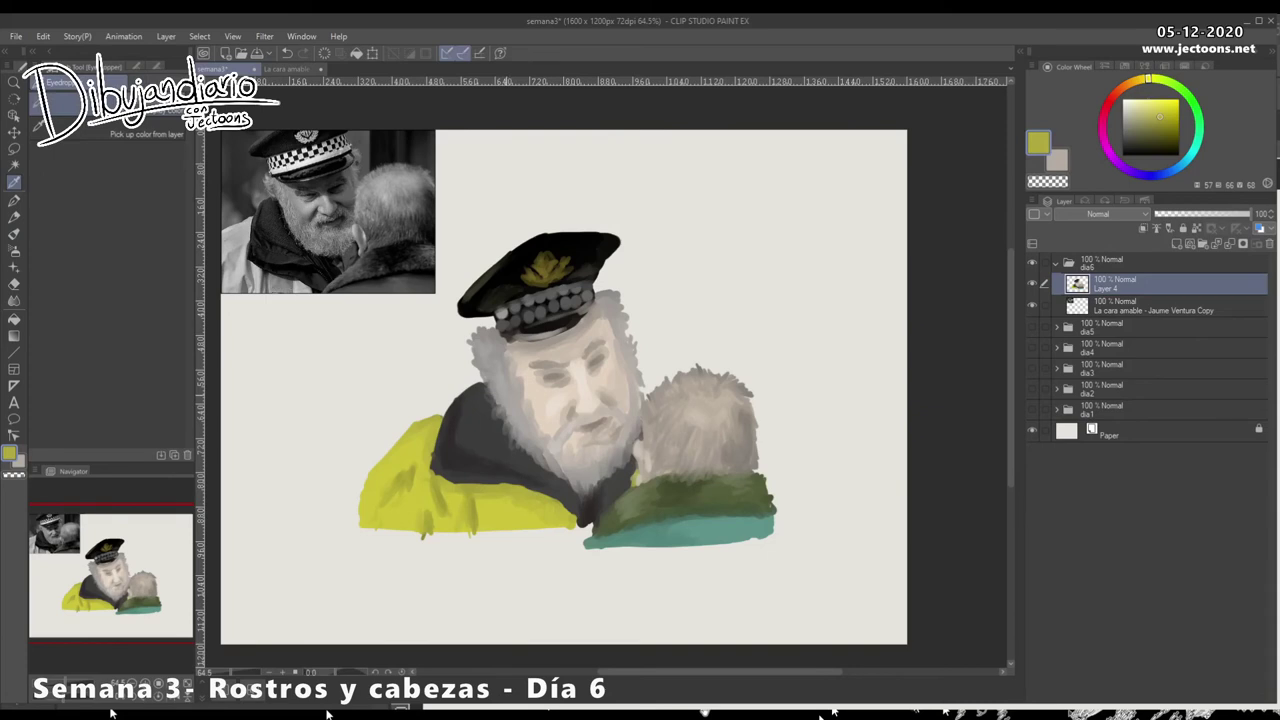
Step: Add gray highlight strokes along the officer's cap visor and tidy the cap's upper edge with sampled black
{"action": "left_click", "coordinate": [490, 362], "text": "alt"}
{"action": "left_click", "coordinate": [1123, 110]}
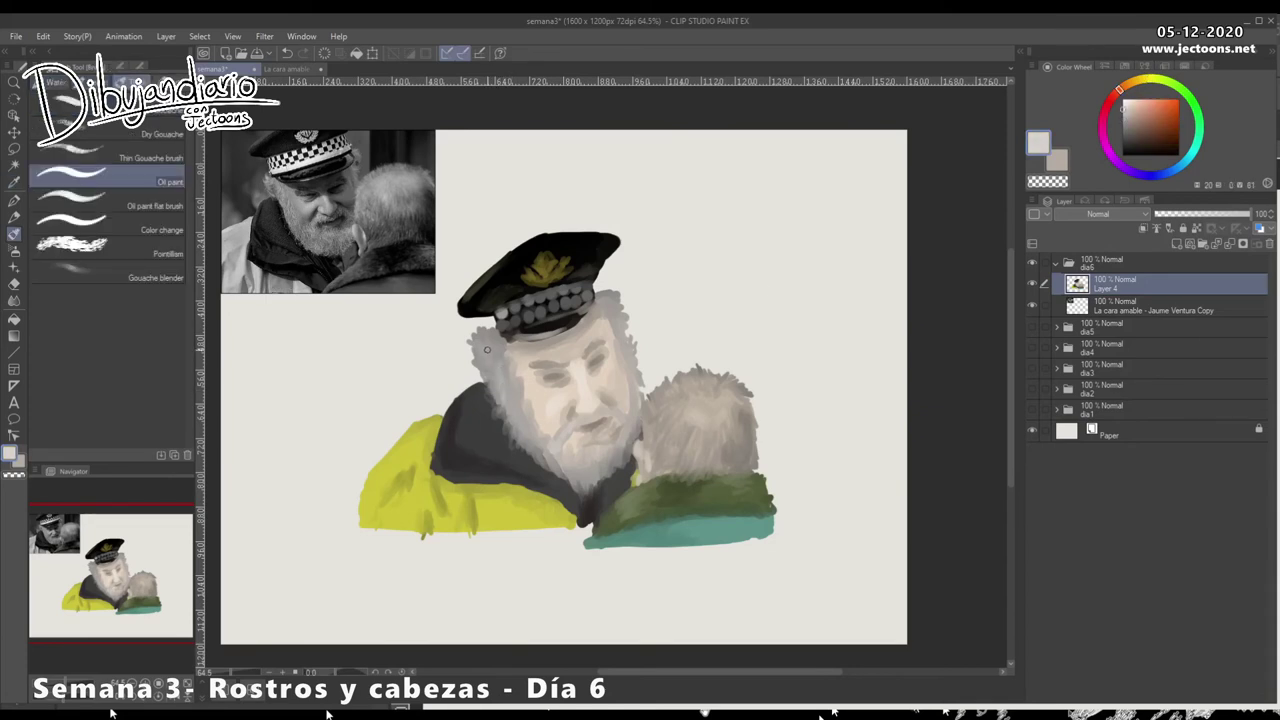
{"action": "left_click", "coordinate": [610, 304], "text": "alt"}
{"action": "mouse_move", "coordinate": [575, 316]}
{"action": "left_mouse_down"}
{"action": "mouse_move", "coordinate": [530, 340]}
{"action": "mouse_move", "coordinate": [590, 320]}
{"action": "mouse_move", "coordinate": [508, 340]}
{"action": "left_mouse_up"}
{"action": "mouse_move", "coordinate": [508, 340]}
{"action": "left_mouse_down"}
{"action": "mouse_move", "coordinate": [602, 318]}
{"action": "mouse_move", "coordinate": [598, 303]}
{"action": "mouse_move", "coordinate": [584, 330]}
{"action": "left_mouse_up"}
{"action": "left_click", "coordinate": [596, 248], "text": "alt"}
{"action": "mouse_move", "coordinate": [596, 248]}
{"action": "left_mouse_down"}
{"action": "mouse_move", "coordinate": [618, 246]}
{"action": "mouse_move", "coordinate": [585, 237]}
{"action": "left_mouse_up"}
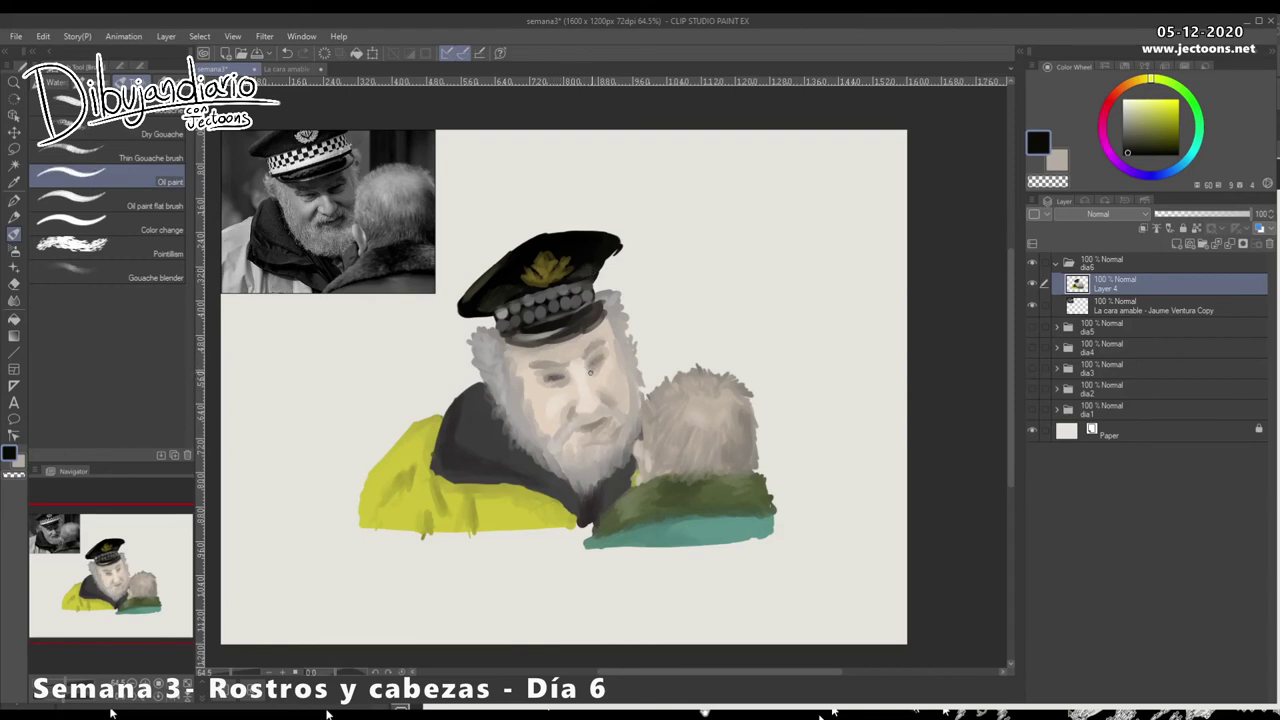
Step: Darken the officer's eye and the corner of his mouth with small dark accents, softening them with sampled gray-brown
{"action": "left_click", "coordinate": [597, 362]}
{"action": "left_click", "coordinate": [608, 402]}
{"action": "left_click", "coordinate": [645, 402], "text": "alt"}
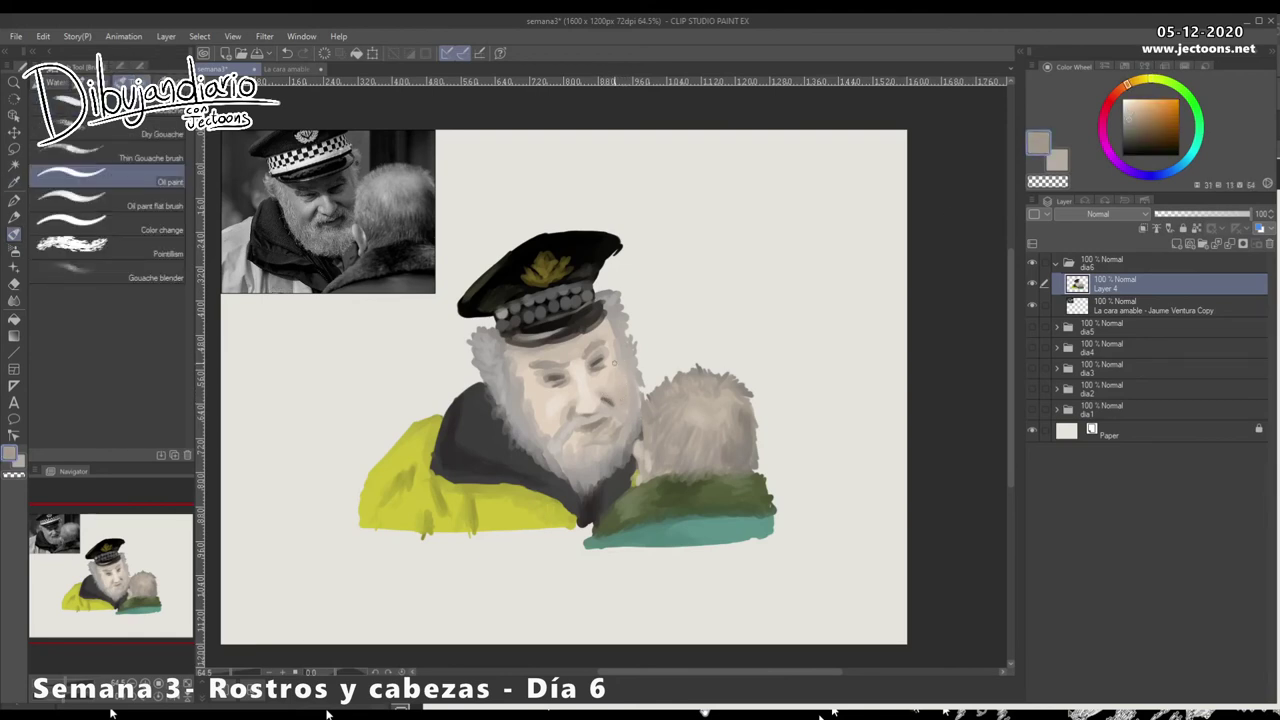
Step: Blend the officer's cheek and mustache with sampled beige skin tones and gray-brown
{"action": "left_click", "coordinate": [531, 388], "text": "alt"}
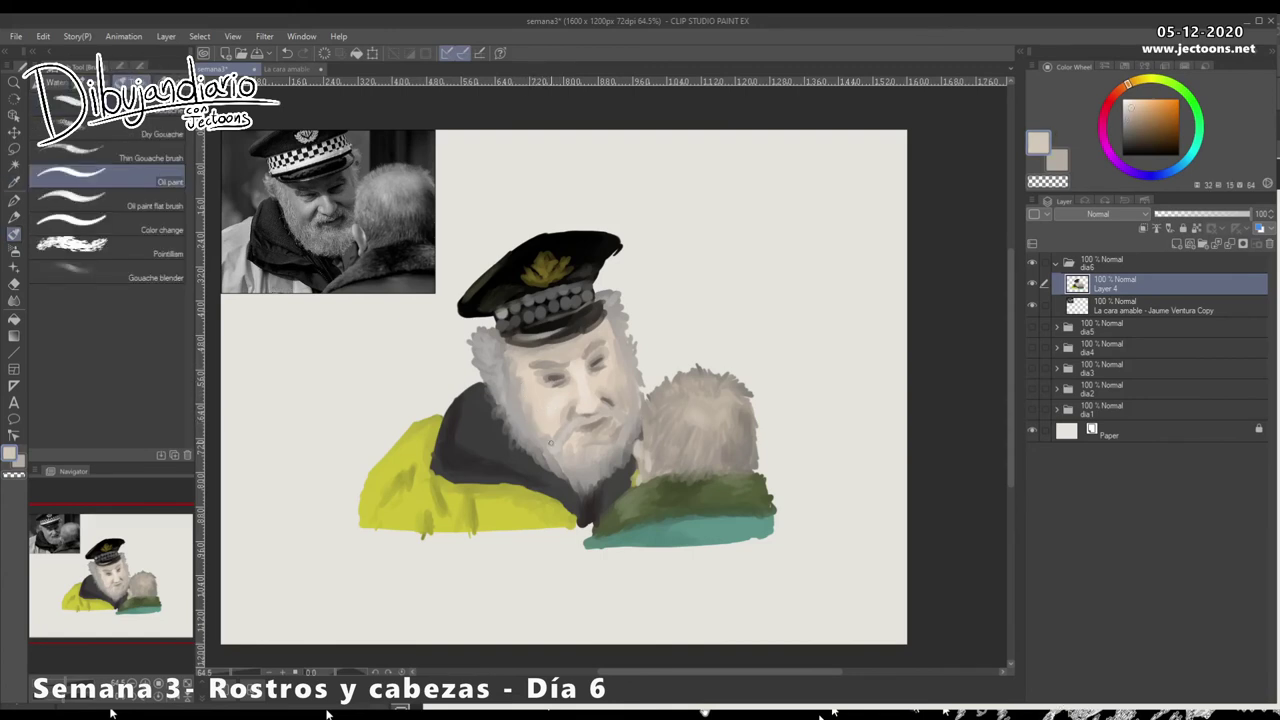
{"action": "left_click_drag", "start_coordinate": [521, 385], "coordinate": [525, 400]}
{"action": "left_click", "coordinate": [571, 437], "text": "alt"}
{"action": "left_click_drag", "start_coordinate": [573, 441], "coordinate": [571, 449]}
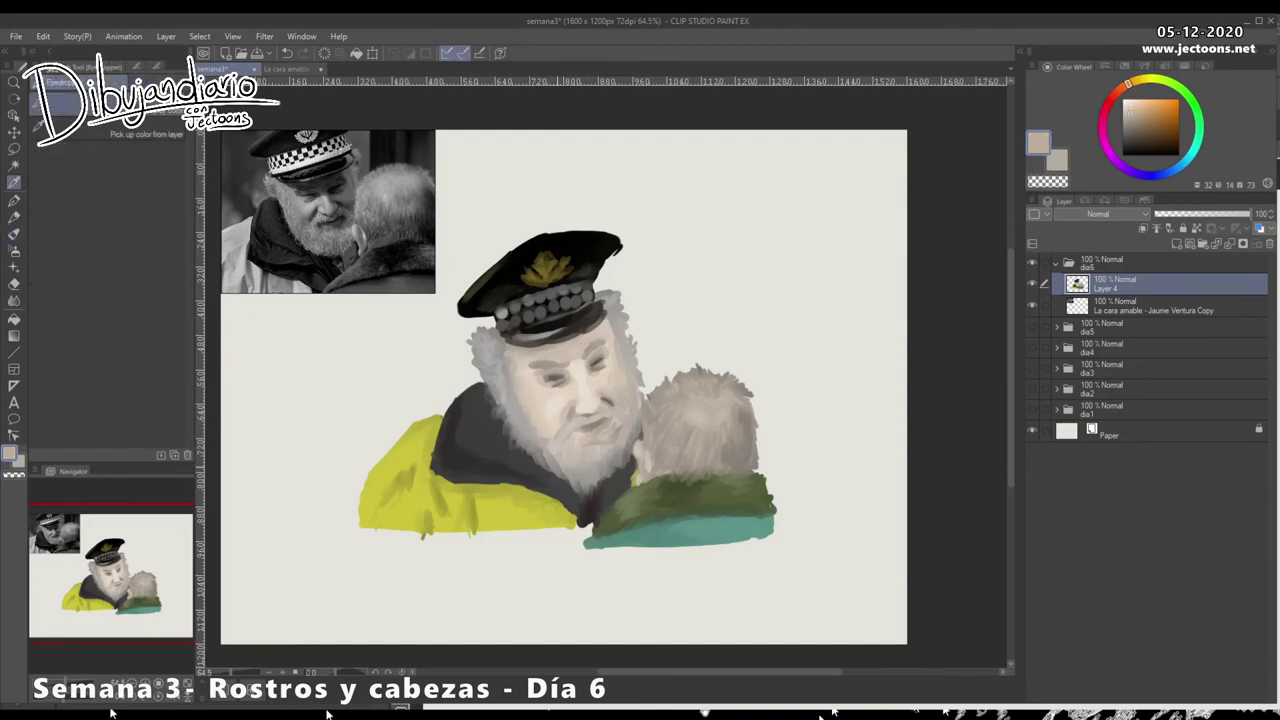
{"action": "left_click", "coordinate": [551, 444], "text": "alt"}
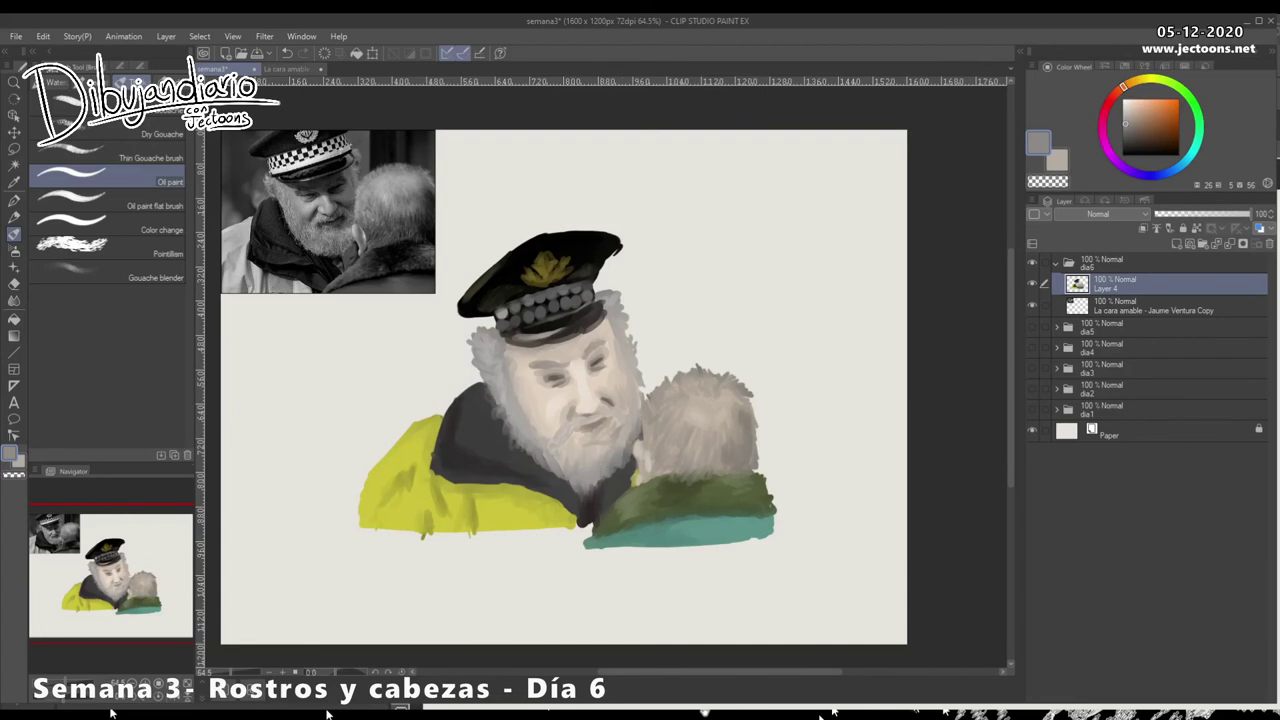
Step: Paint short light gray hair strokes along the lower part of the officer's beard
{"action": "left_click", "coordinate": [593, 464], "text": "alt"}
{"action": "left_click_drag", "start_coordinate": [608, 457], "coordinate": [614, 467]}
{"action": "mouse_move", "coordinate": [600, 471]}
{"action": "left_mouse_down"}
{"action": "mouse_move", "coordinate": [606, 485]}
{"action": "mouse_move", "coordinate": [618, 477]}
{"action": "left_mouse_up"}
{"action": "left_click_drag", "start_coordinate": [578, 483], "coordinate": [582, 494]}
{"action": "left_click_drag", "start_coordinate": [554, 473], "coordinate": [564, 483]}
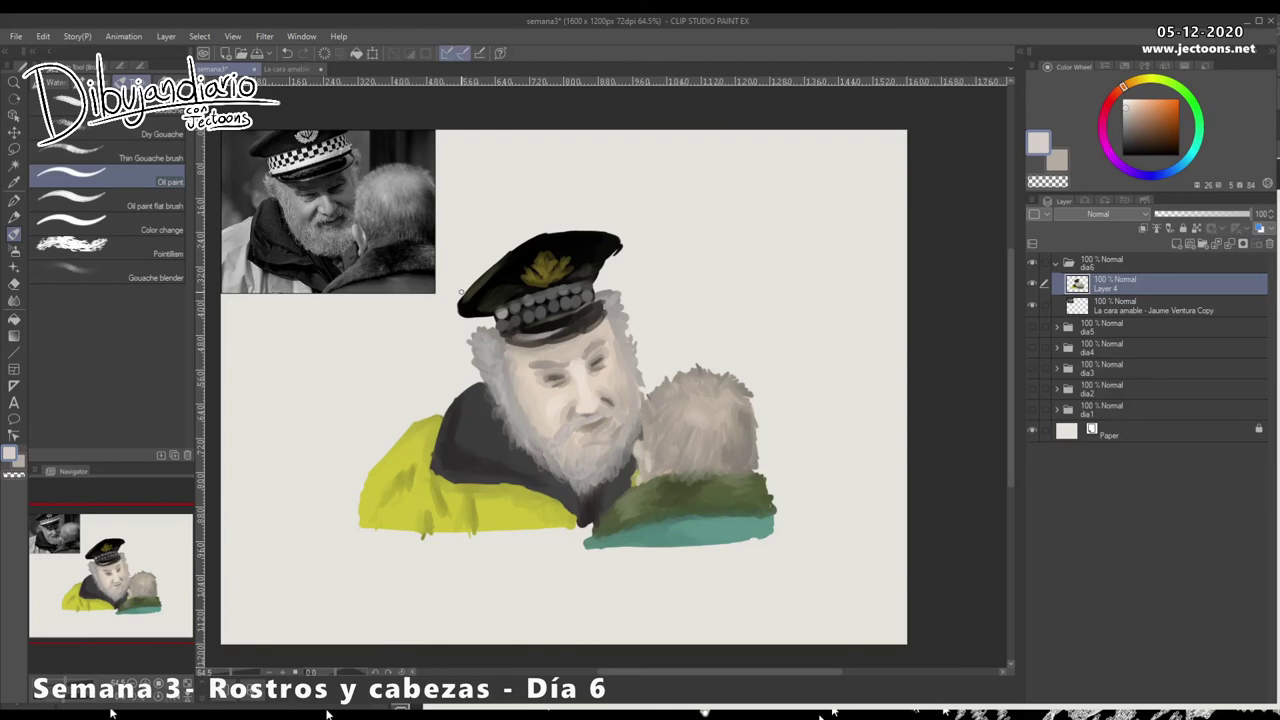
Step: Paint white highlights on the checkered band of the officer's cap and a white line above the visor
{"action": "left_click_drag", "start_coordinate": [460, 310], "coordinate": [466, 299]}
{"action": "left_click", "coordinate": [1123, 99]}
{"action": "mouse_move", "coordinate": [510, 328]}
{"action": "left_mouse_down"}
{"action": "mouse_move", "coordinate": [578, 312]}
{"action": "mouse_move", "coordinate": [508, 326]}
{"action": "mouse_move", "coordinate": [584, 303]}
{"action": "mouse_move", "coordinate": [496, 313]}
{"action": "mouse_move", "coordinate": [518, 292]}
{"action": "mouse_move", "coordinate": [572, 282]}
{"action": "mouse_move", "coordinate": [502, 314]}
{"action": "mouse_move", "coordinate": [584, 285]}
{"action": "left_mouse_up"}
{"action": "left_click_drag", "start_coordinate": [518, 312], "coordinate": [575, 296]}
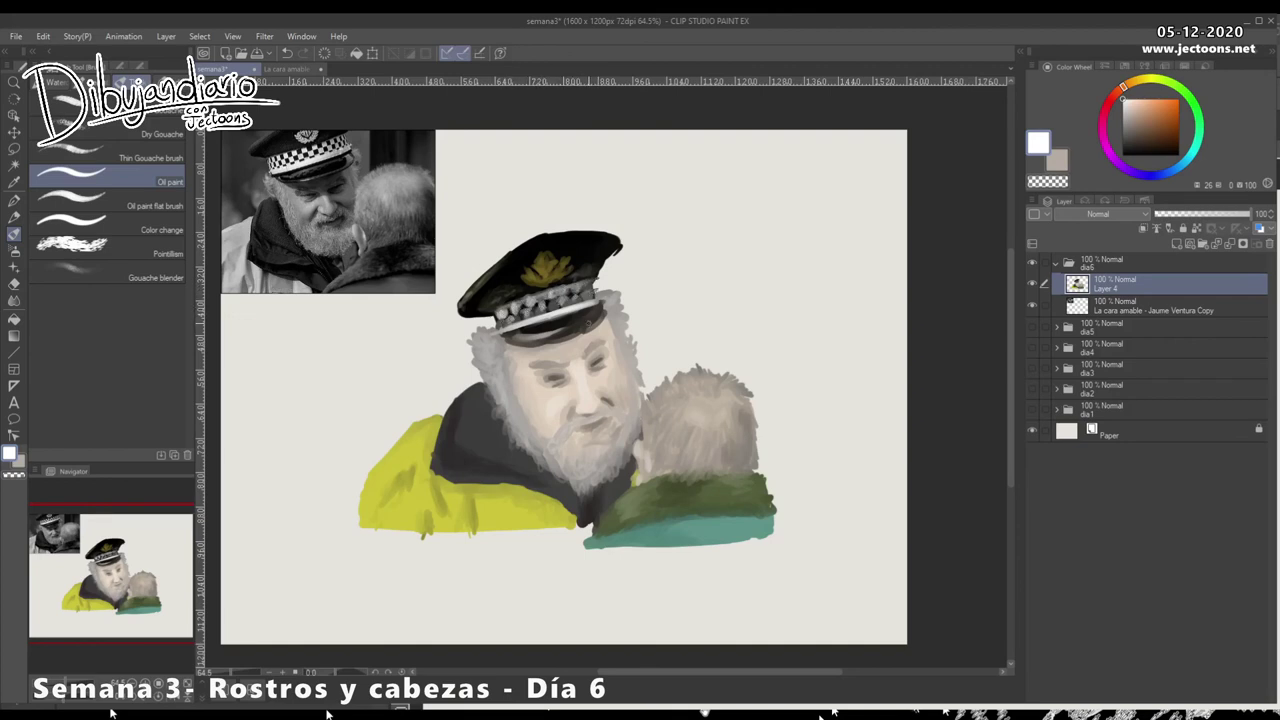
Step: Retouch the officer's face, dark collar and hair and the second man's teal garment with colors sampled from each area
{"action": "left_click", "coordinate": [562, 358], "text": "alt"}
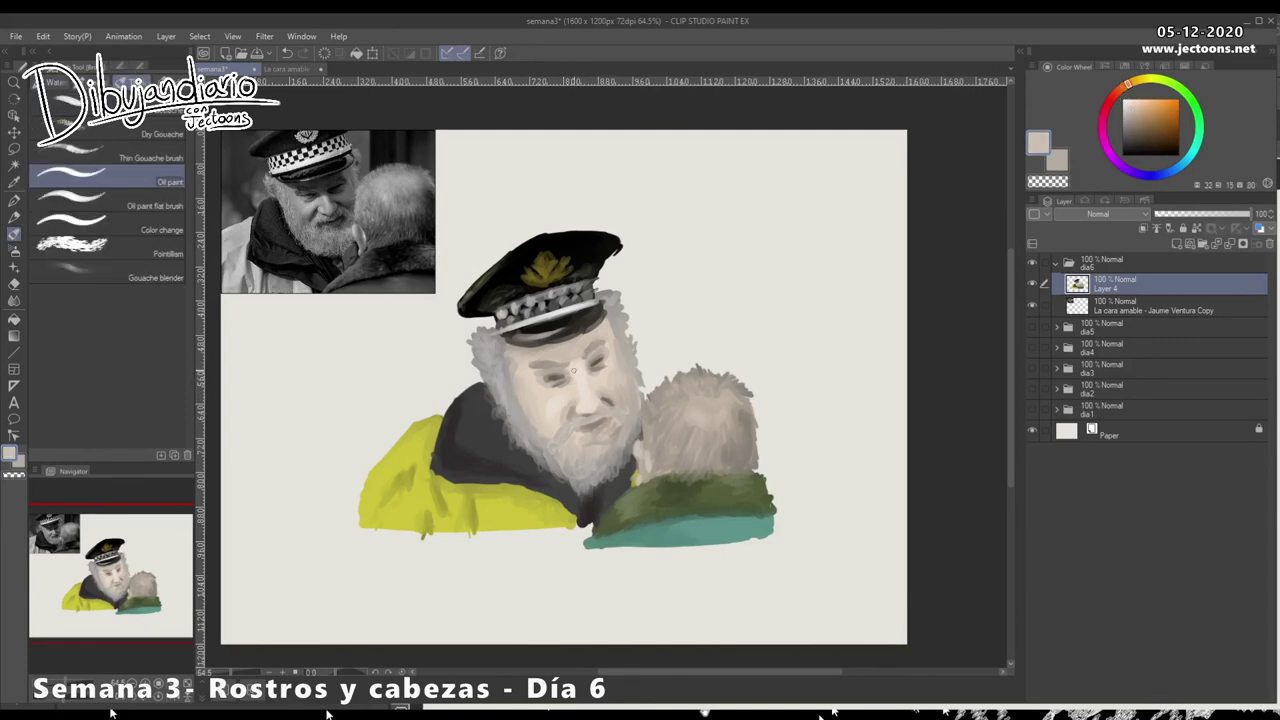
{"action": "left_click", "coordinate": [588, 494], "text": "alt"}
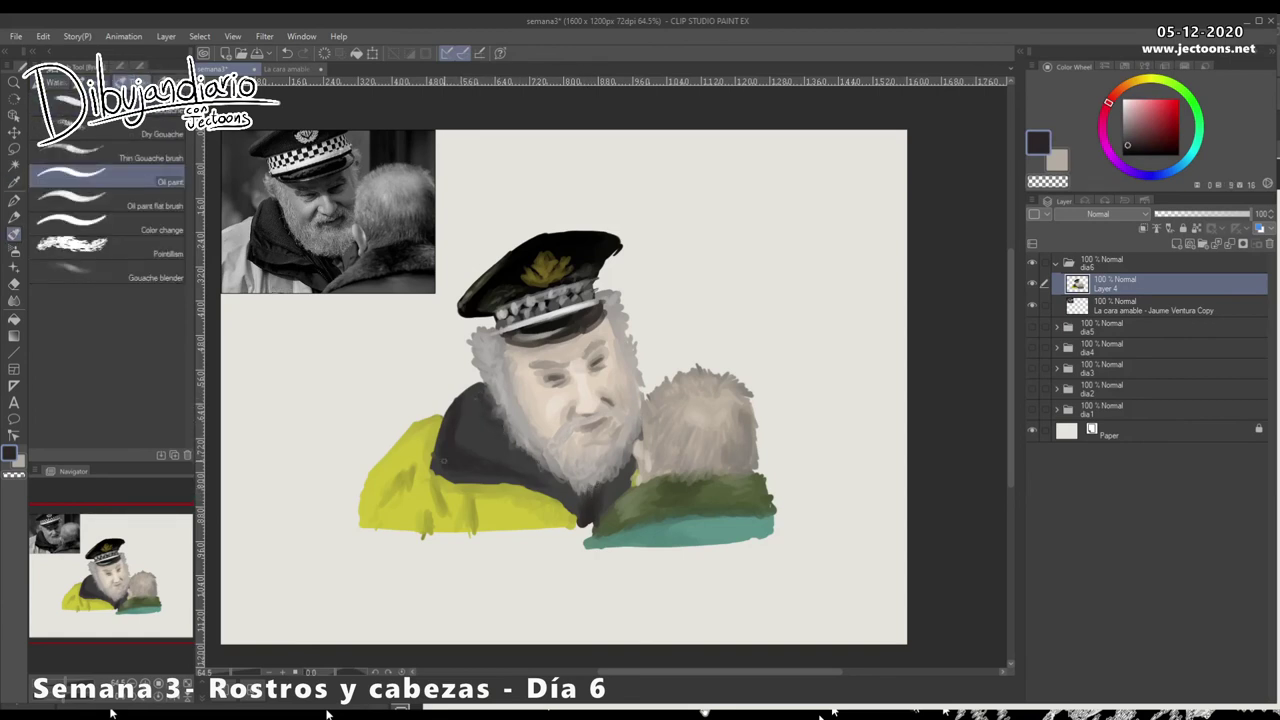
{"action": "left_click", "coordinate": [625, 531], "text": "alt"}
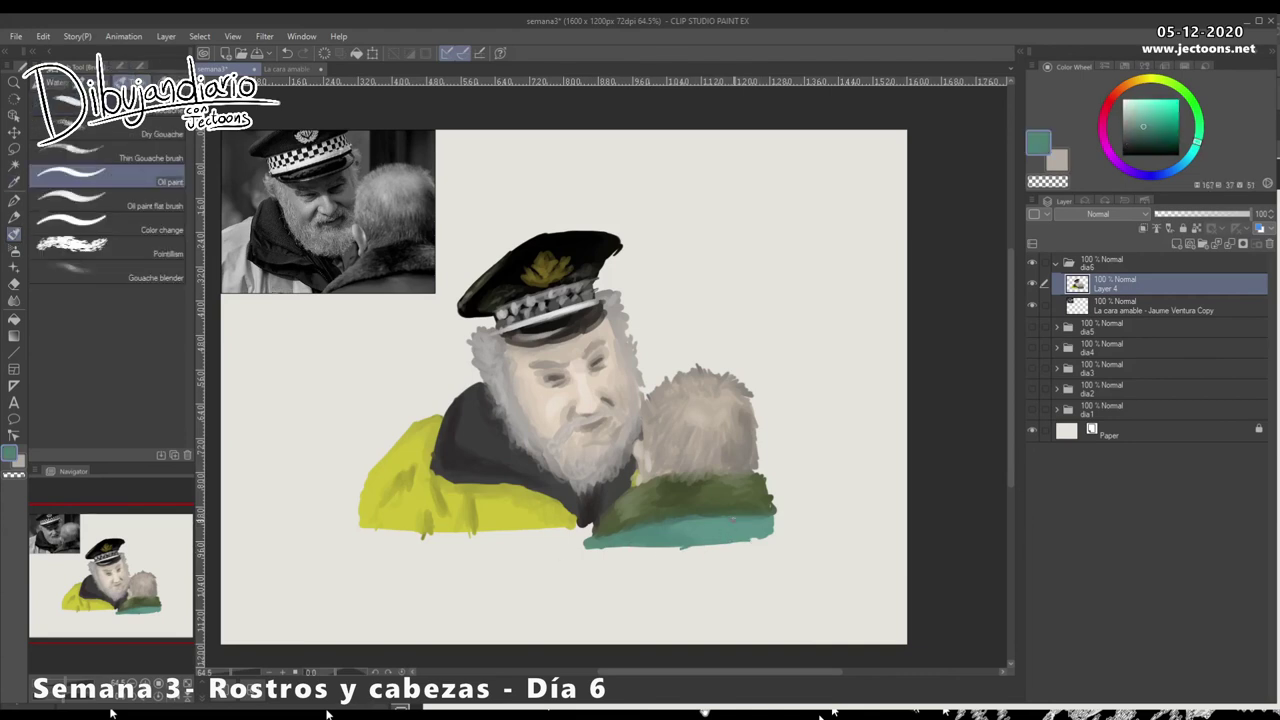
{"action": "left_click", "coordinate": [607, 314], "text": "alt"}
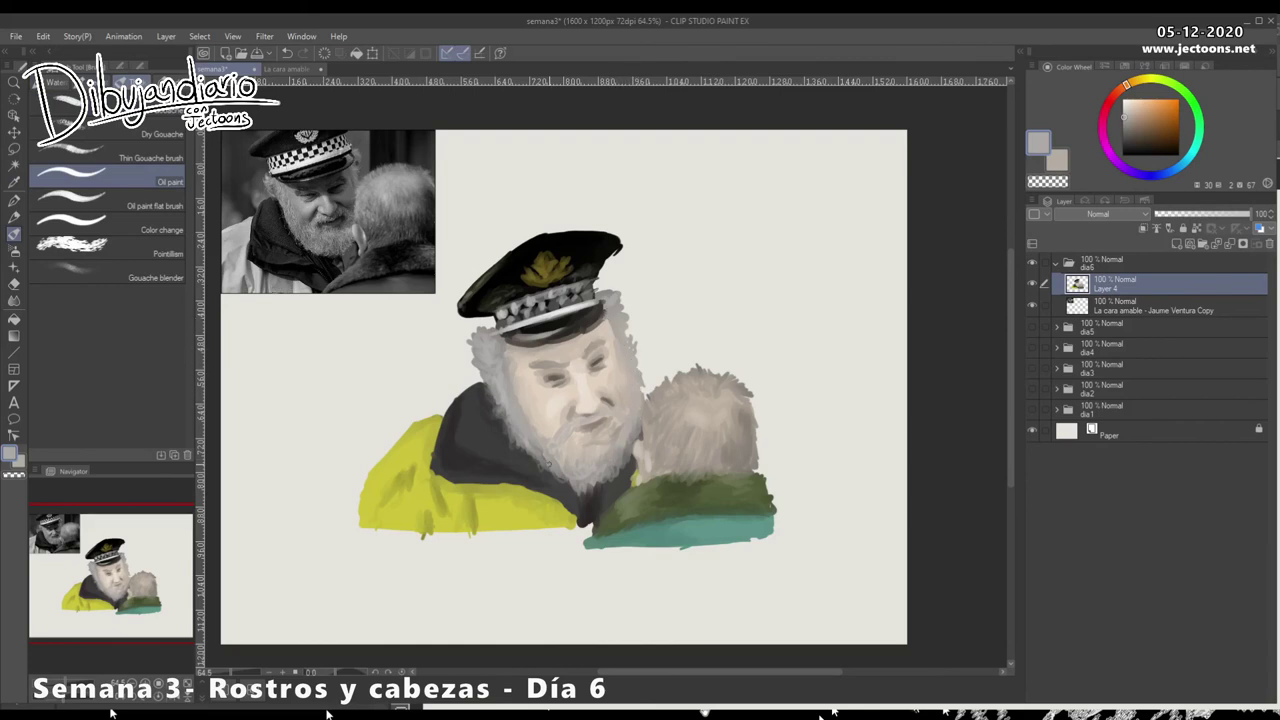
Step: Add a new layer beneath Layer 4 and start a muted purple backdrop behind the officer with an enlarged brush
{"action": "key", "text": "ctrl+shift+n"}
{"action": "left_click_drag", "start_coordinate": [1140, 284], "coordinate": [1140, 316]}
{"action": "left_click", "coordinate": [548, 303], "text": "alt"}
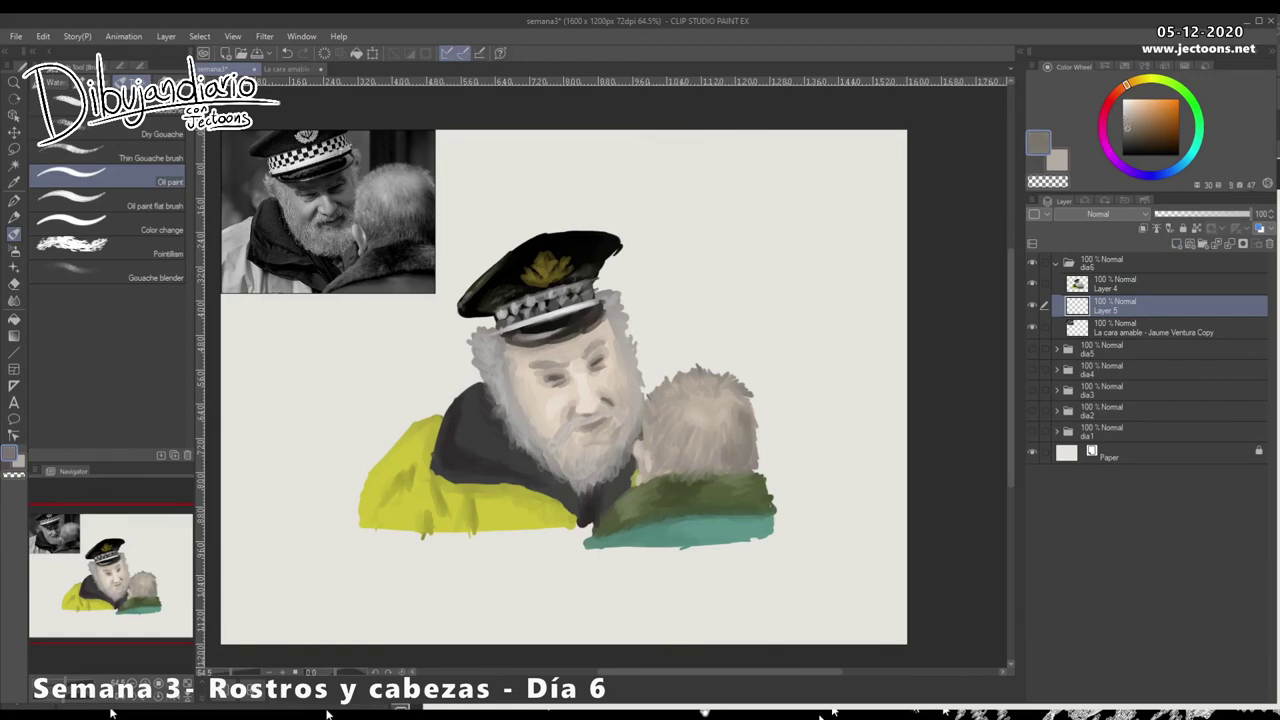
{"action": "left_click", "coordinate": [1116, 161]}
{"action": "key", "text": "bracketright"}
{"action": "key", "text": "bracketright"}
{"action": "key", "text": "bracketright"}
{"action": "key", "text": "bracketright"}
{"action": "mouse_move", "coordinate": [402, 386]}
{"action": "left_mouse_down"}
{"action": "mouse_move", "coordinate": [526, 245]}
{"action": "mouse_move", "coordinate": [432, 334]}
{"action": "left_mouse_up"}
Step: Move the reference photo layer above Layer 4 and undo the misplaced background stroke
{"action": "left_click", "coordinate": [1140, 284]}
{"action": "left_click_drag", "start_coordinate": [1140, 328], "coordinate": [1140, 280]}
{"action": "mouse_move", "coordinate": [576, 288]}
{"action": "left_mouse_down"}
{"action": "mouse_move", "coordinate": [507, 360]}
{"action": "mouse_move", "coordinate": [410, 420]}
{"action": "mouse_move", "coordinate": [355, 505]}
{"action": "mouse_move", "coordinate": [795, 500]}
{"action": "mouse_move", "coordinate": [736, 350]}
{"action": "mouse_move", "coordinate": [600, 215]}
{"action": "mouse_move", "coordinate": [750, 315]}
{"action": "left_mouse_up"}
{"action": "key", "text": "ctrl+z"}
Step: On Layer 5, fill in the purple backdrop around both men with darker purple shading close to the figures
{"action": "left_click", "coordinate": [1150, 327]}
{"action": "mouse_move", "coordinate": [450, 408]}
{"action": "left_mouse_down"}
{"action": "mouse_move", "coordinate": [360, 470]}
{"action": "mouse_move", "coordinate": [363, 495]}
{"action": "mouse_move", "coordinate": [496, 362]}
{"action": "mouse_move", "coordinate": [453, 347]}
{"action": "mouse_move", "coordinate": [348, 498]}
{"action": "left_mouse_up"}
{"action": "mouse_move", "coordinate": [690, 390]}
{"action": "left_mouse_down"}
{"action": "mouse_move", "coordinate": [635, 381]}
{"action": "mouse_move", "coordinate": [629, 330]}
{"action": "mouse_move", "coordinate": [659, 432]}
{"action": "left_mouse_up"}
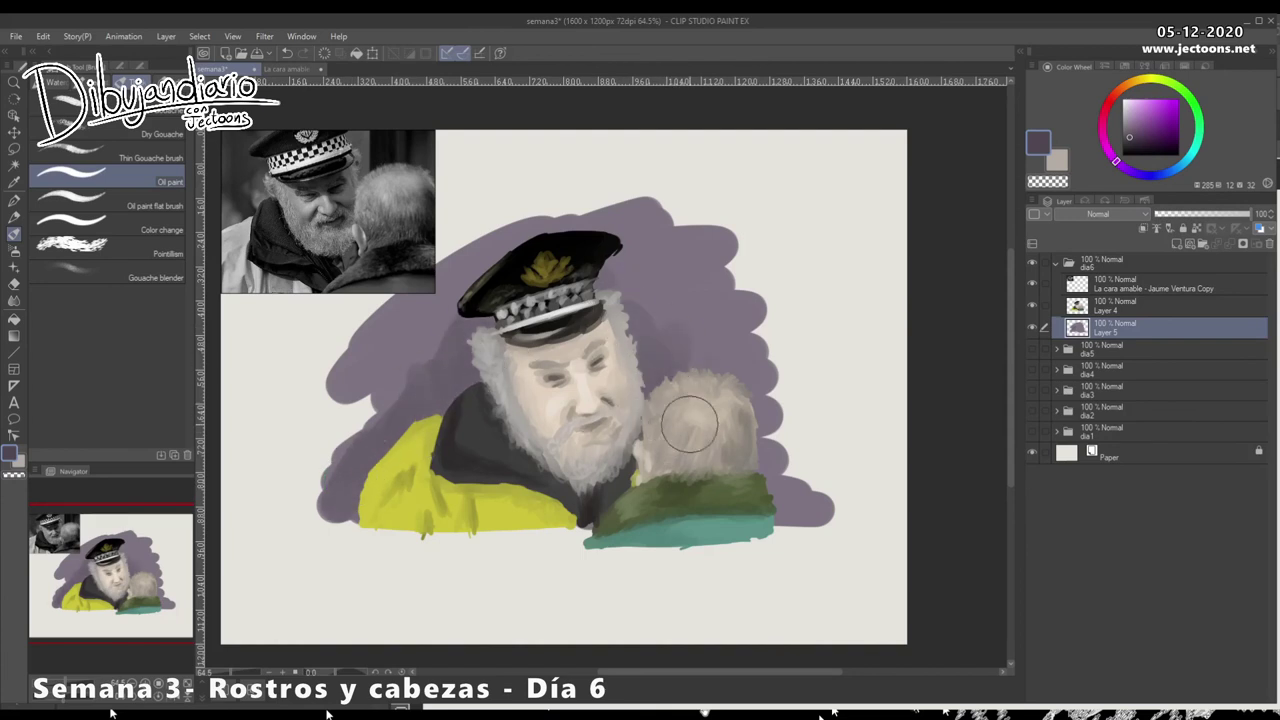
Step: Make Layer 4 active again, sample a light beige from the officer's beard and save the file
{"action": "key", "text": "alt+bracketright"}
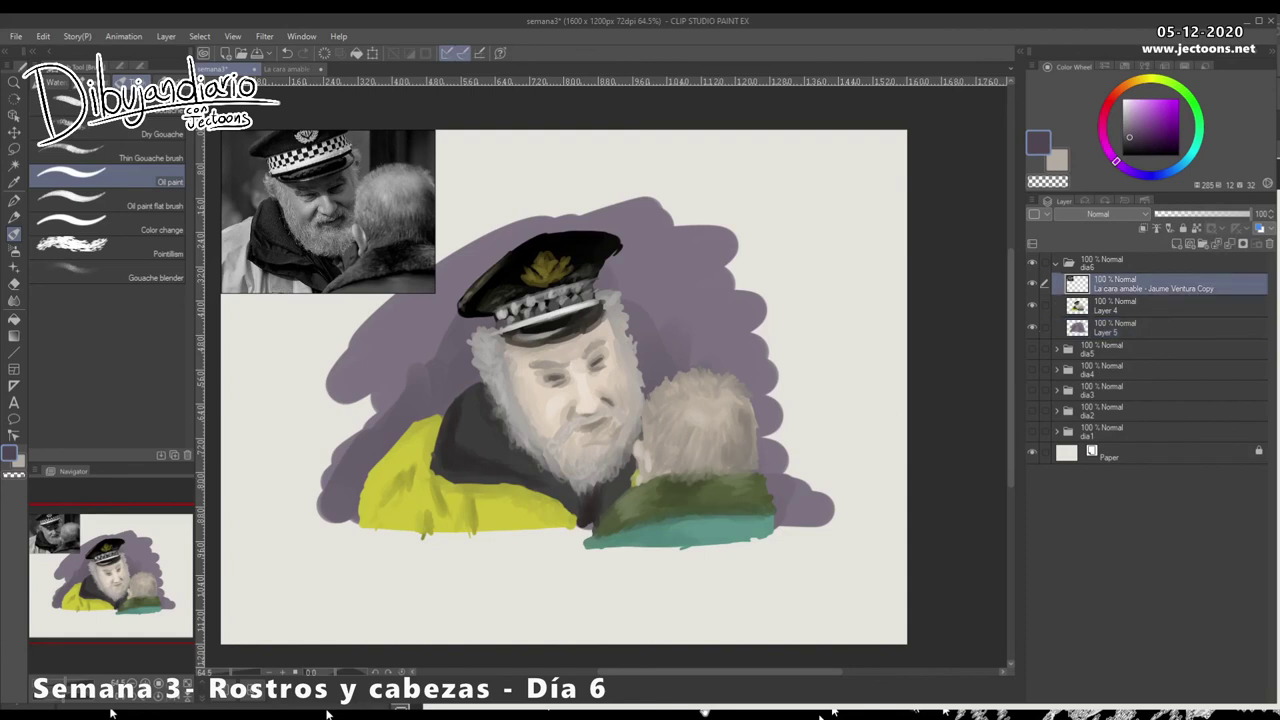
{"action": "left_click", "coordinate": [594, 445], "text": "alt"}
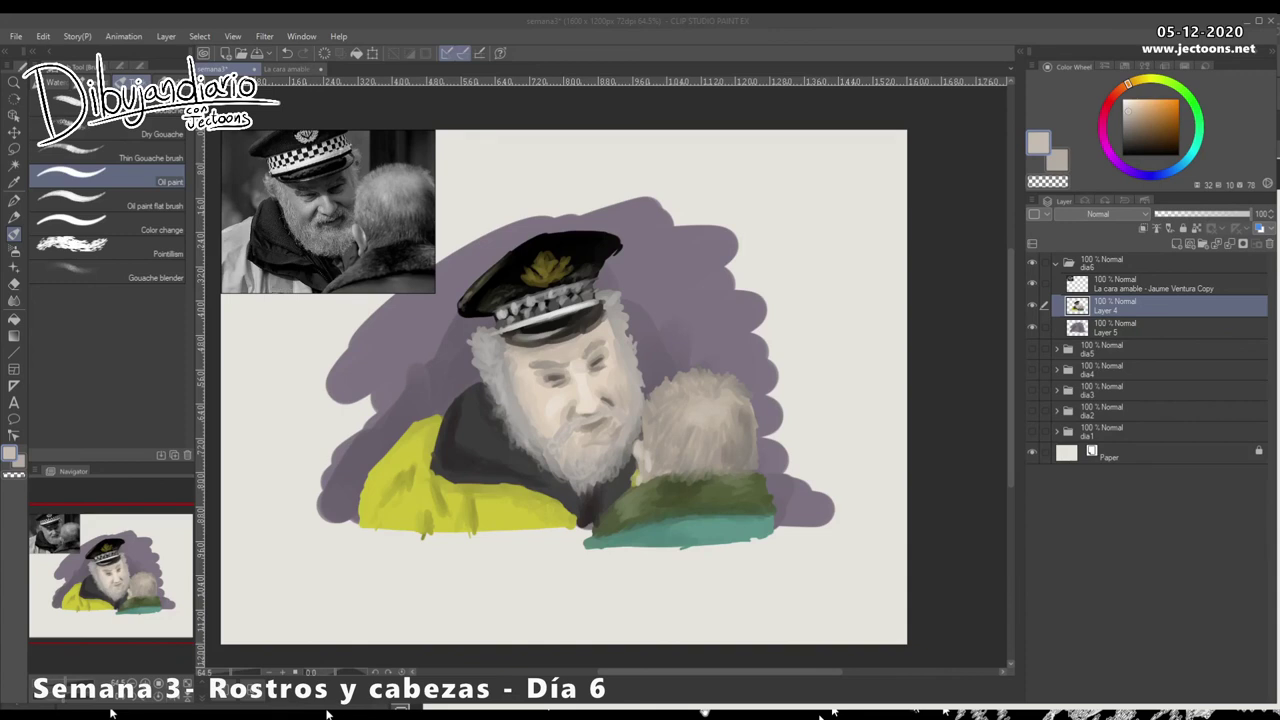
{"action": "key", "text": "ctrl+s"}
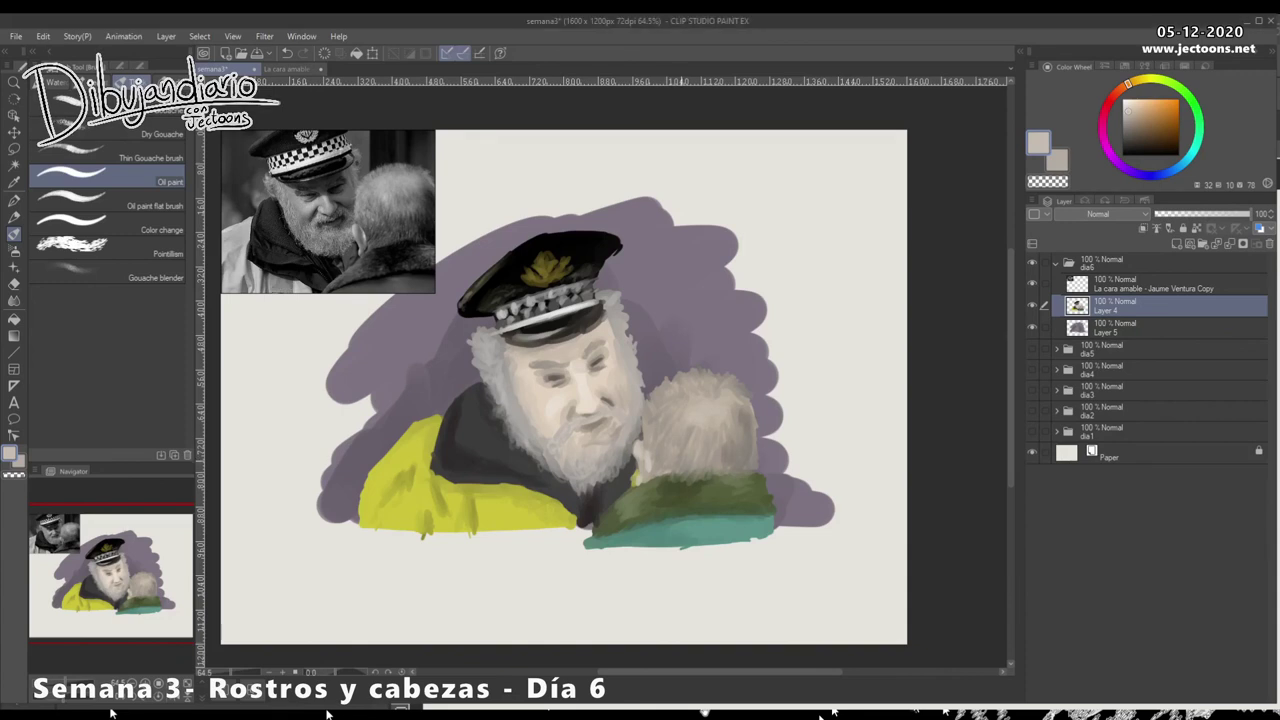
{"action": "key", "text": "alt+Tab"}
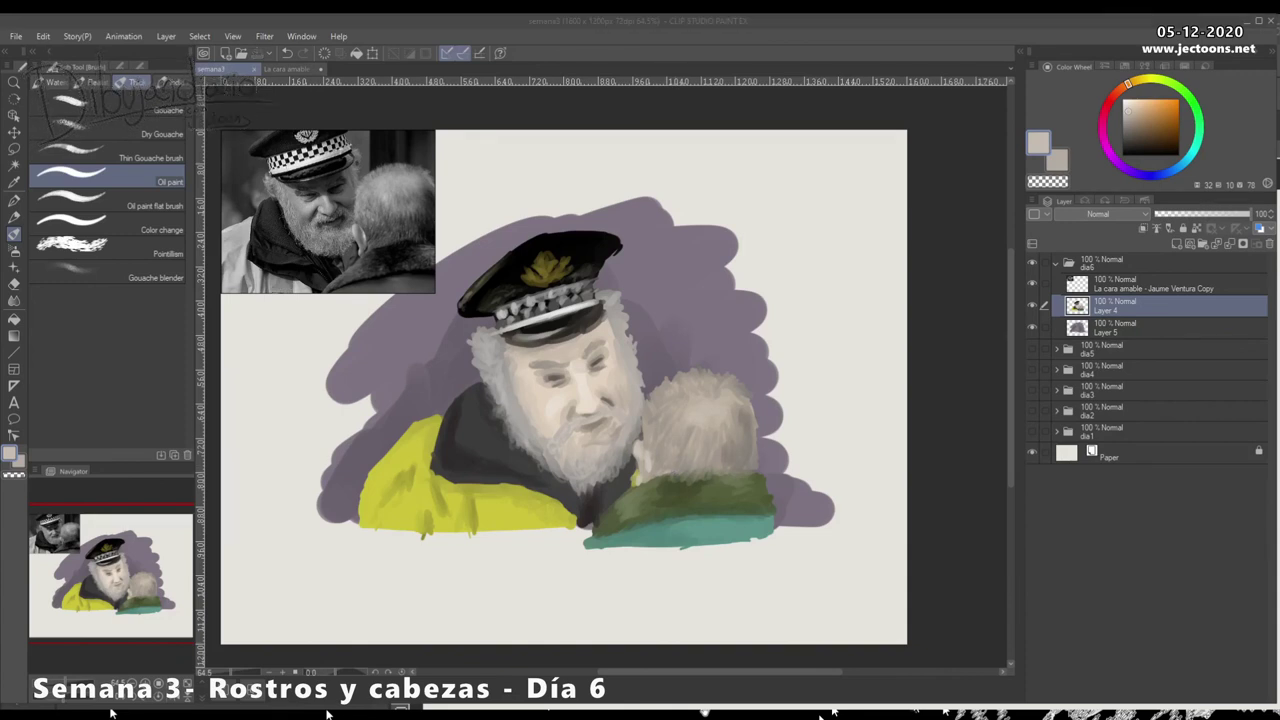